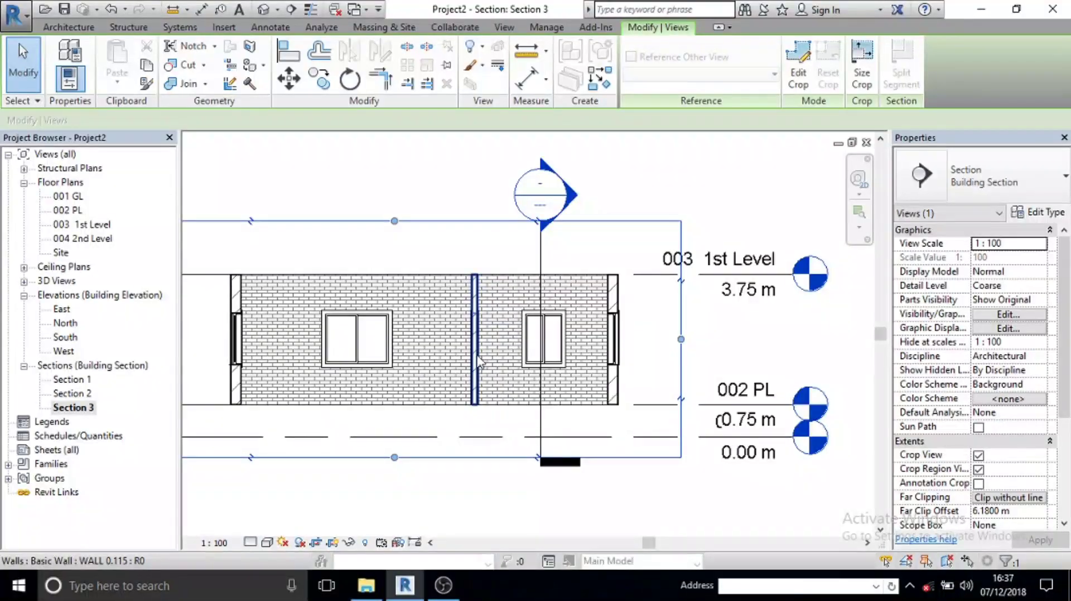
- Switch from the Section 3 view to the 002 PL floor plan and zoom in
click(495, 243)
middle_drag(513, 331, 549, 296)
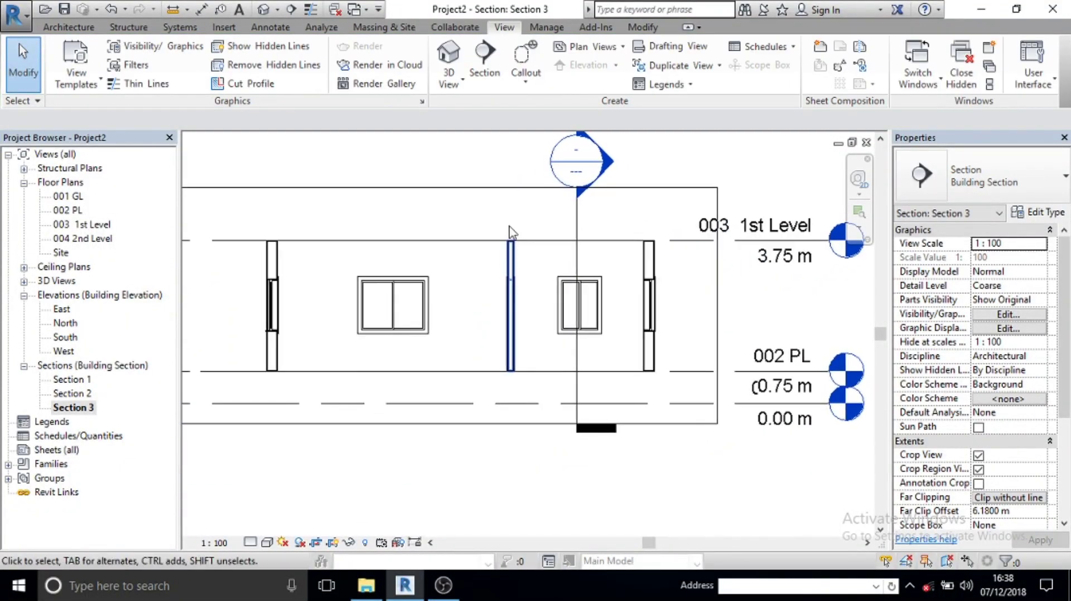
double_click(74, 214)
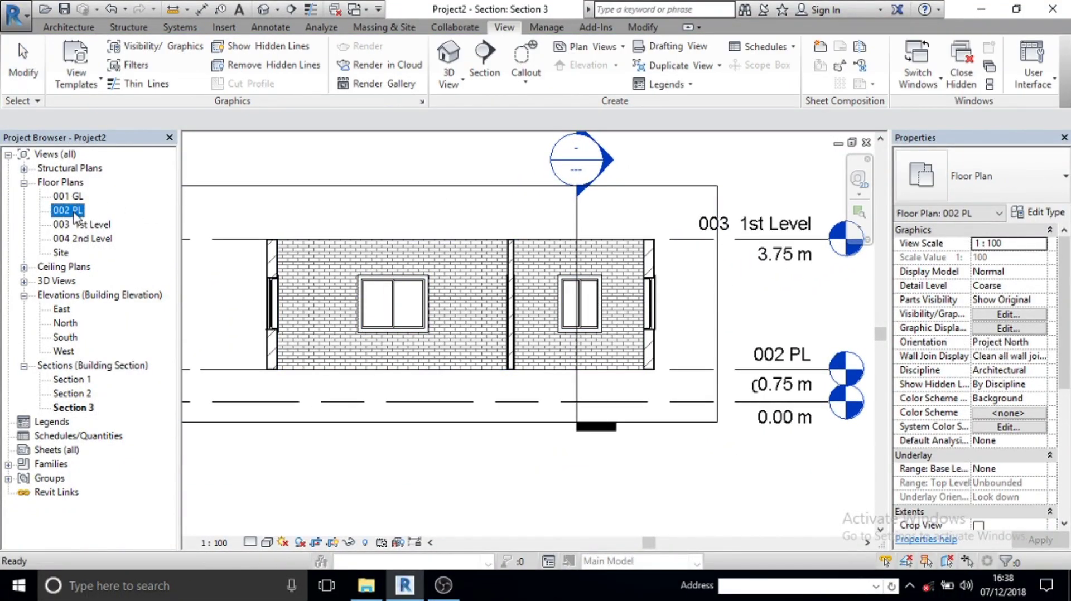
scroll(411, 296, up, 2)
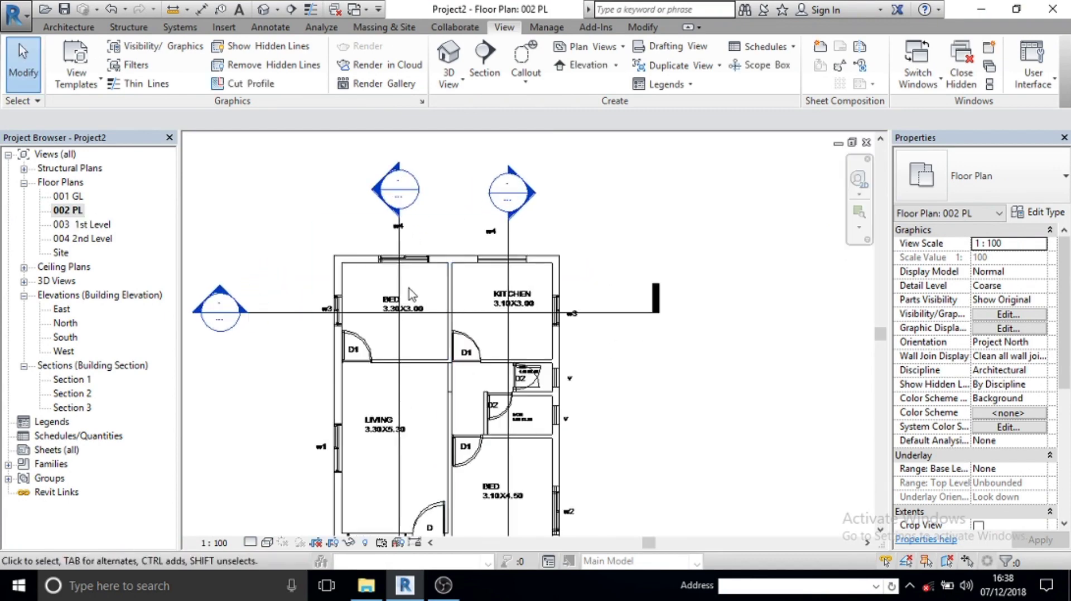
scroll(379, 288, up, 2)
scroll(452, 272, down, 1)
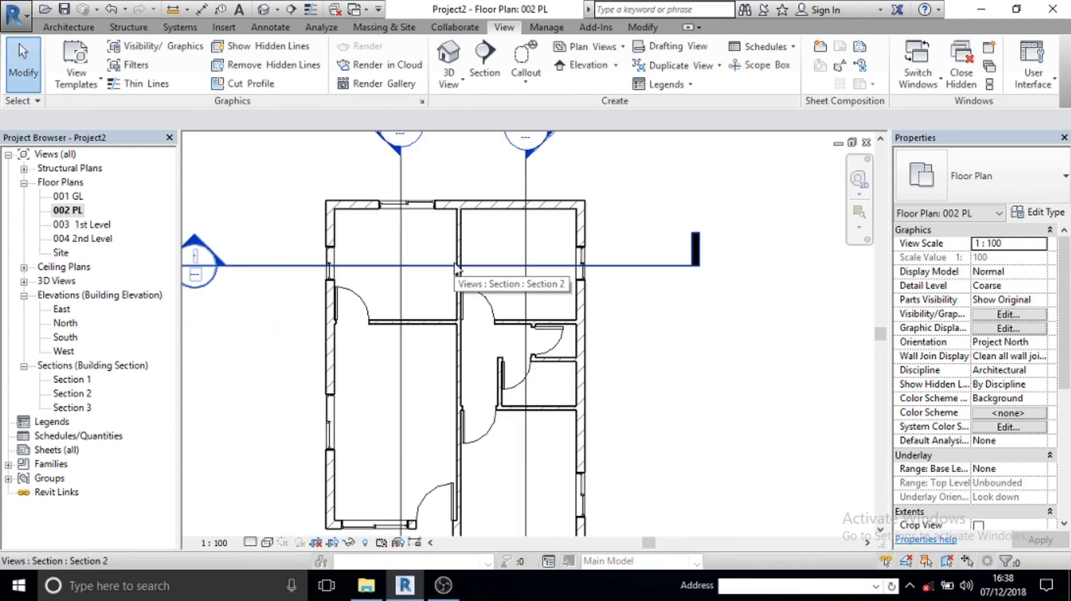
- Place rooms in the upper-right space, lower-right bedroom, left living space and small central room
click(82, 29)
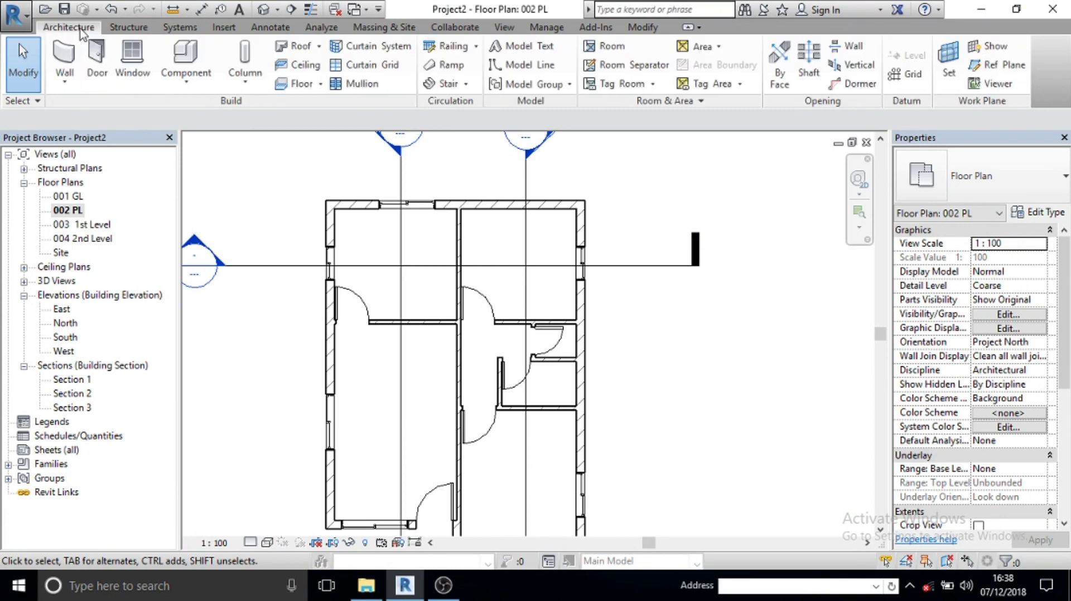
click(606, 49)
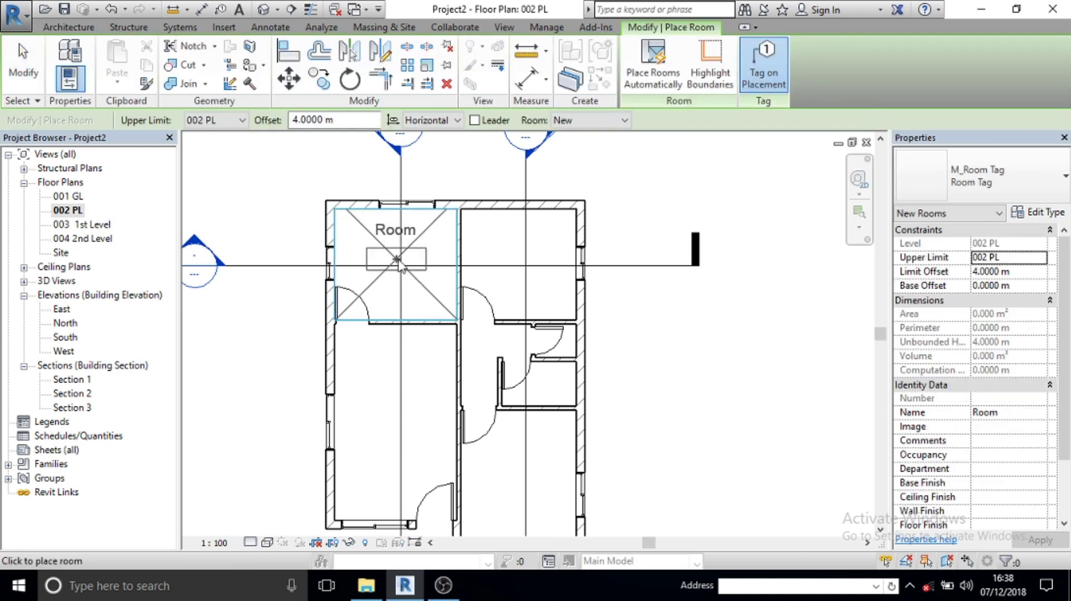
click(519, 262)
click(530, 486)
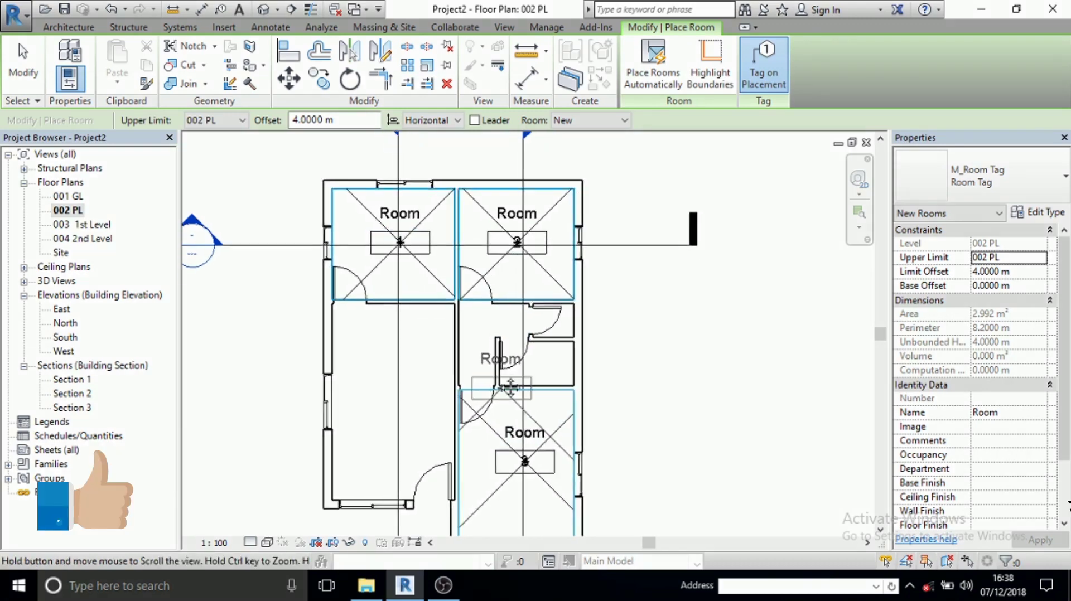
middle_drag(530, 486, 516, 394)
click(395, 333)
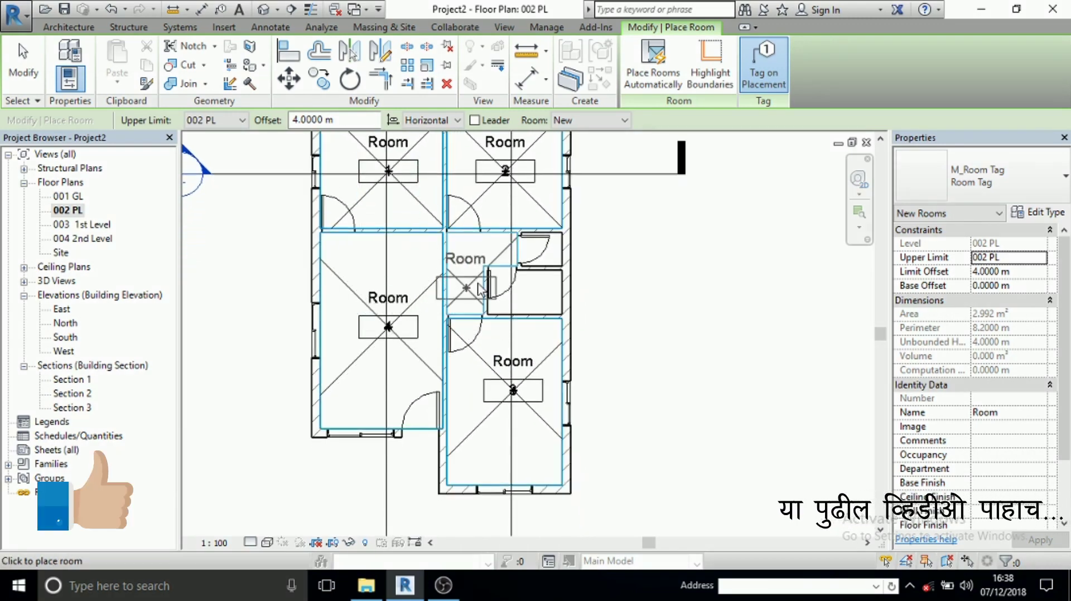
click(527, 305)
- Place rooms in the small upper room and the central passage as room 7, then stop
scroll(519, 296, up, 3)
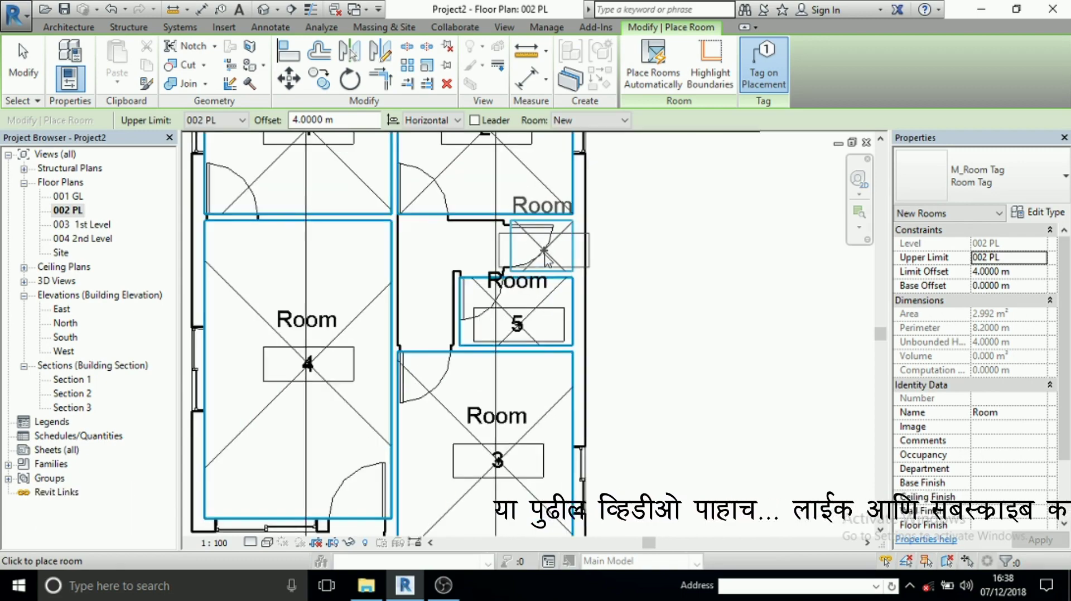
scroll(491, 279, up, 2)
click(547, 244)
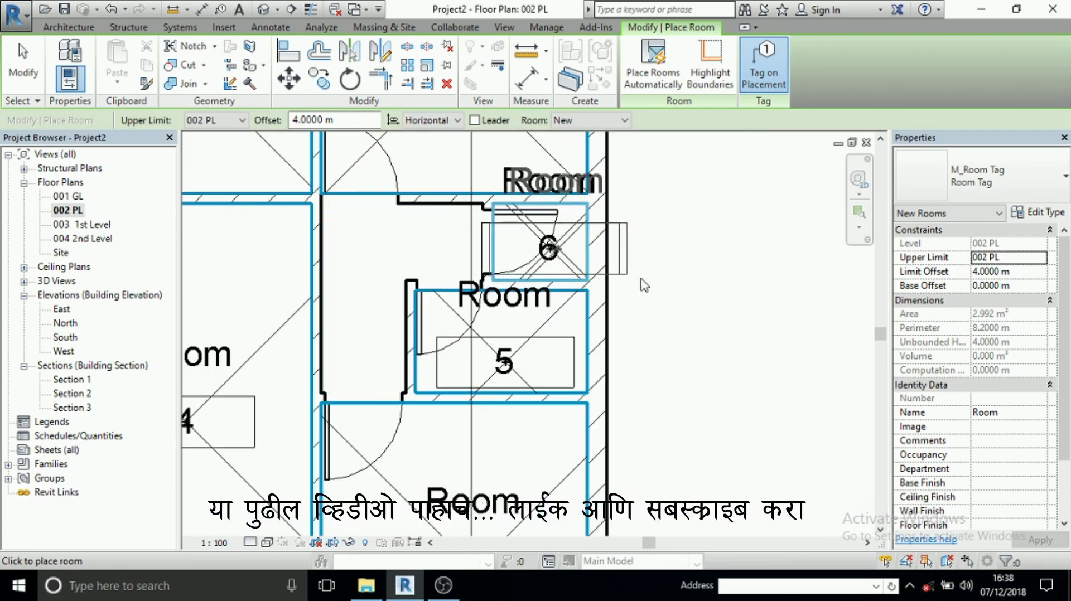
scroll(770, 334, down, 2)
middle_drag(746, 338, 647, 369)
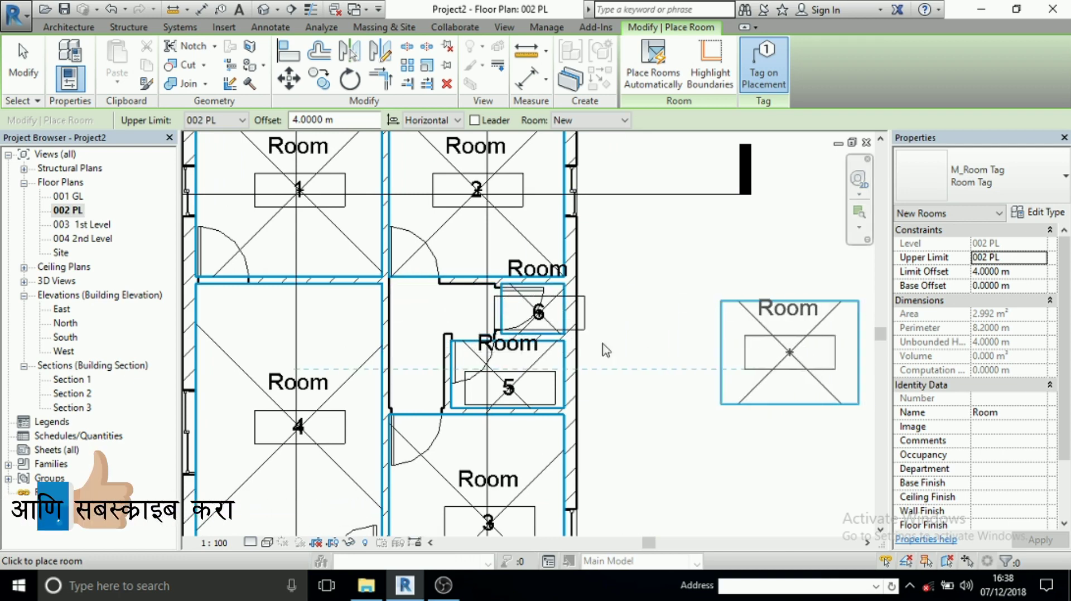
click(426, 338)
key(Escape)
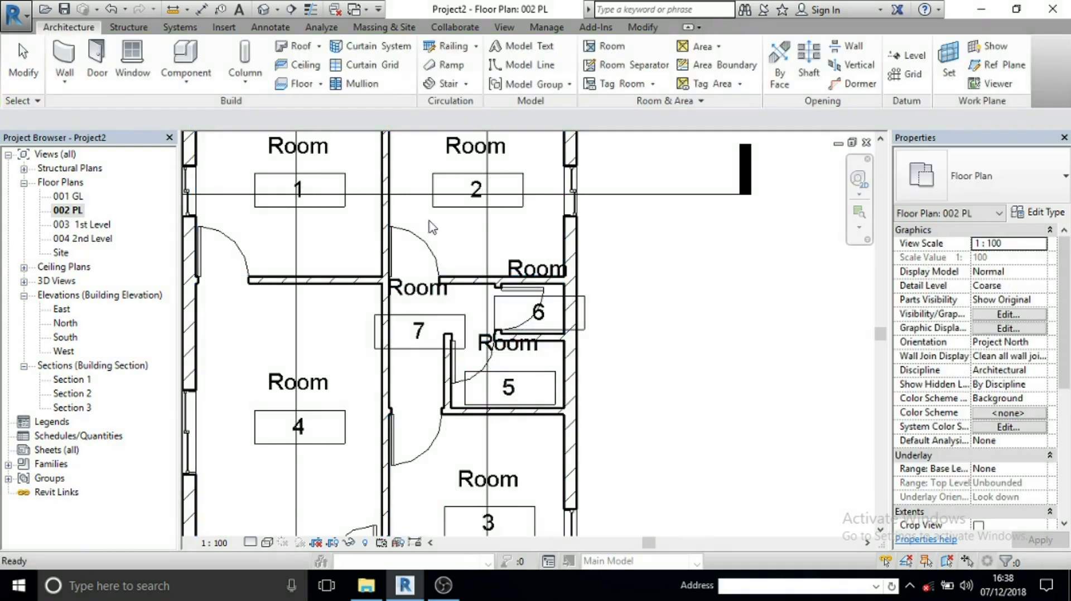
- Switch from the 002 PL plan to the default 3D view of the house
middle_drag(430, 227, 407, 354)
scroll(430, 382, up, 1)
scroll(384, 371, up, 2)
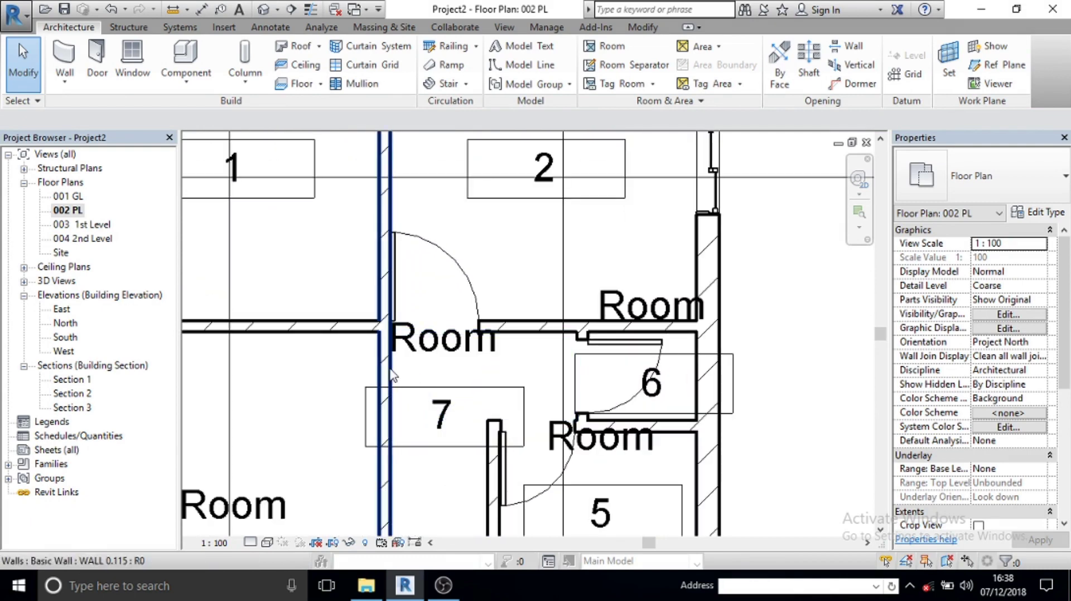
click(263, 9)
- Orbit and zoom toward the central interior walls and select the long brick wall
scroll(454, 290, up, 1)
scroll(493, 316, up, 3)
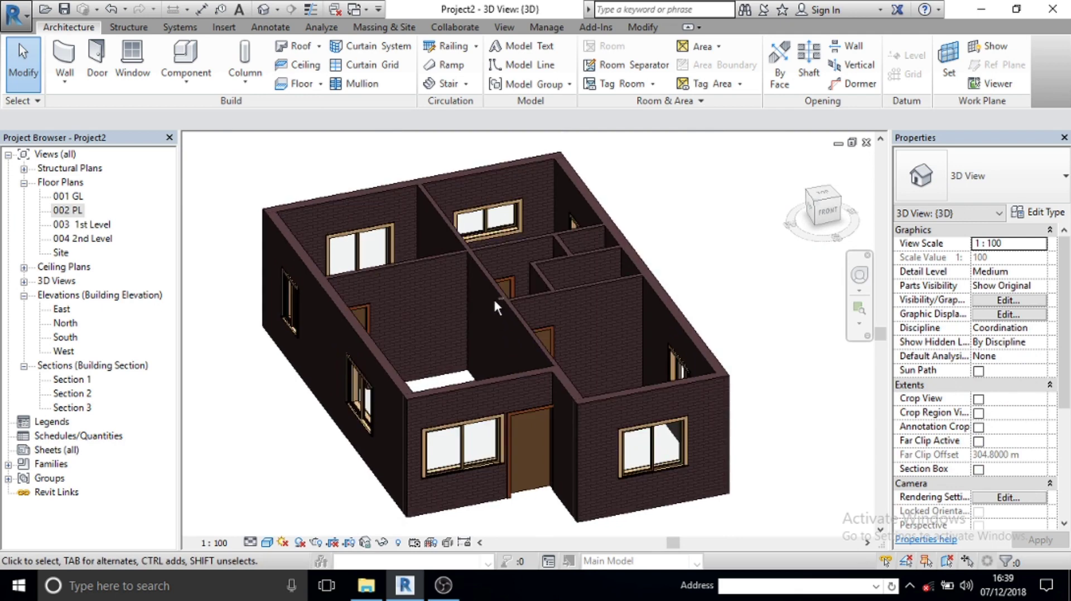
shift+middle_drag(494, 297, 574, 361)
scroll(658, 323, up, 2)
scroll(628, 283, up, 2)
scroll(620, 292, up, 2)
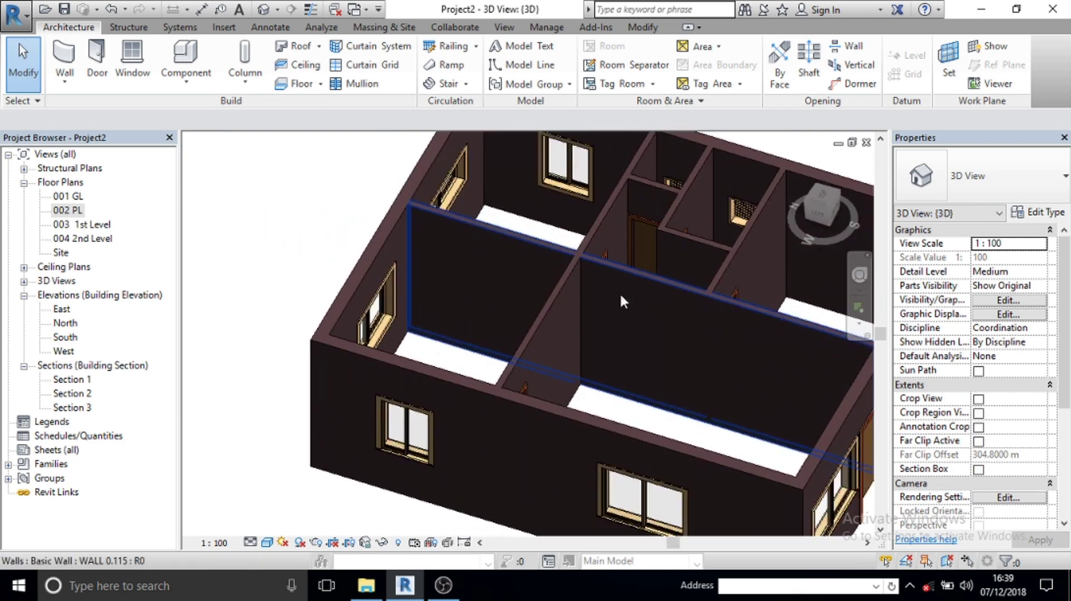
scroll(639, 363, up, 2)
middle_drag(638, 364, 491, 339)
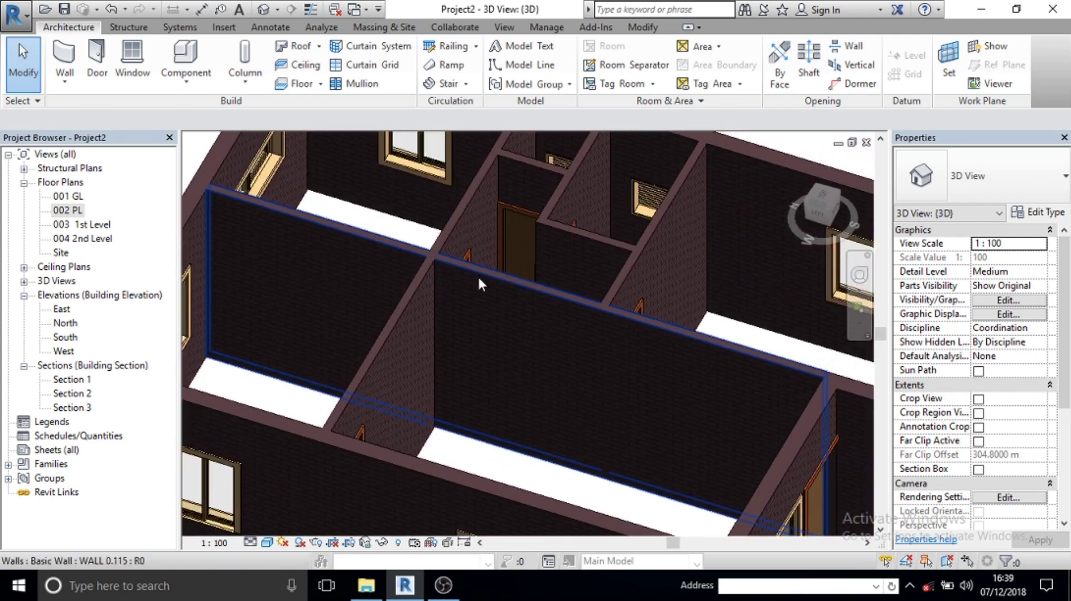
click(497, 278)
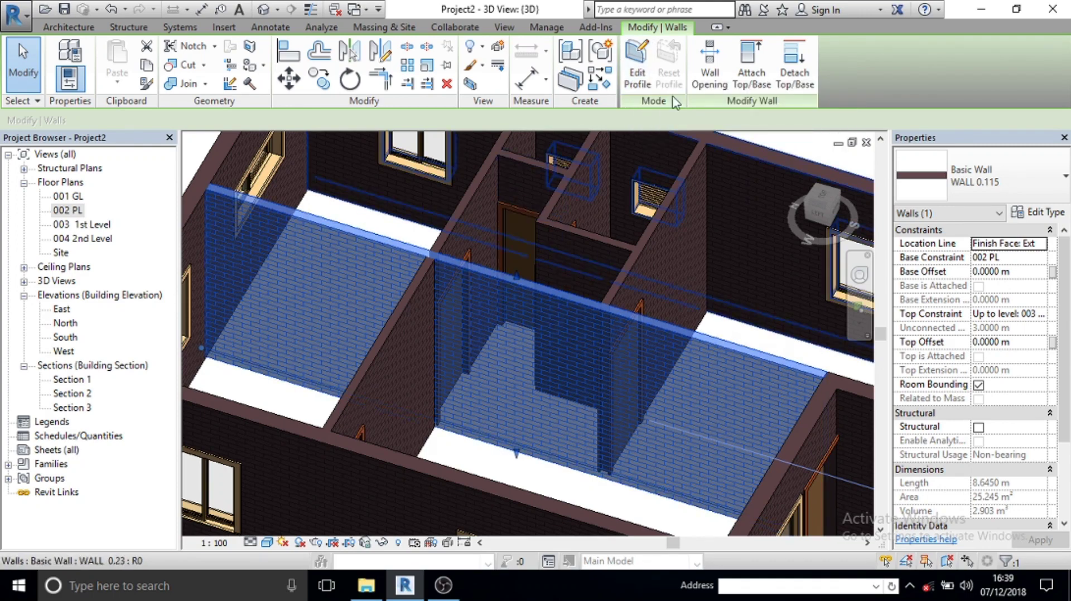
- In the wall's profile sketch, draw an opening 2.10 high and 0.90 wide at the wall base
click(643, 66)
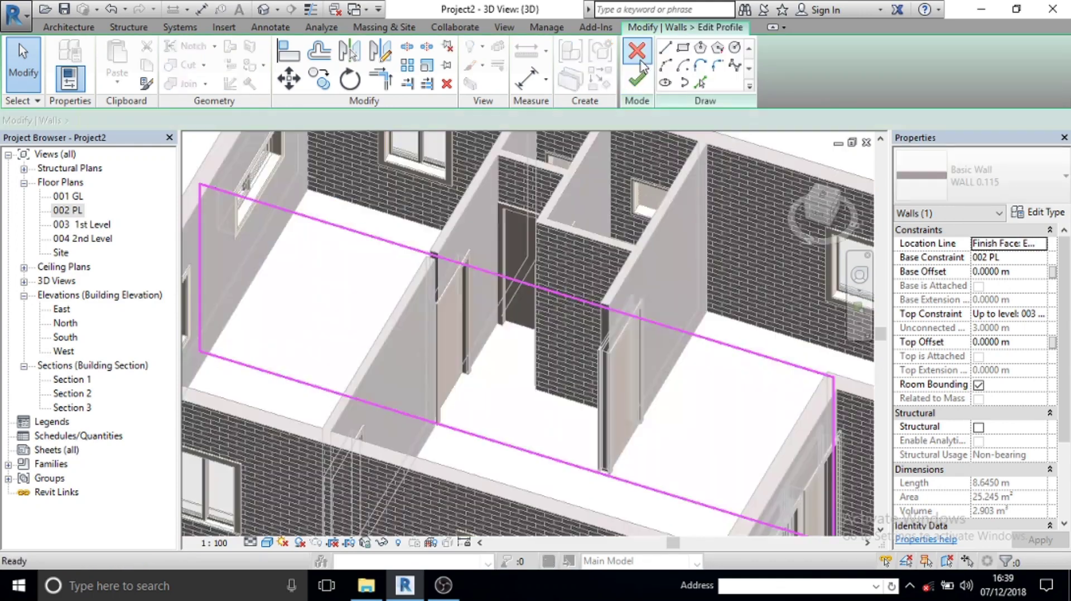
click(666, 49)
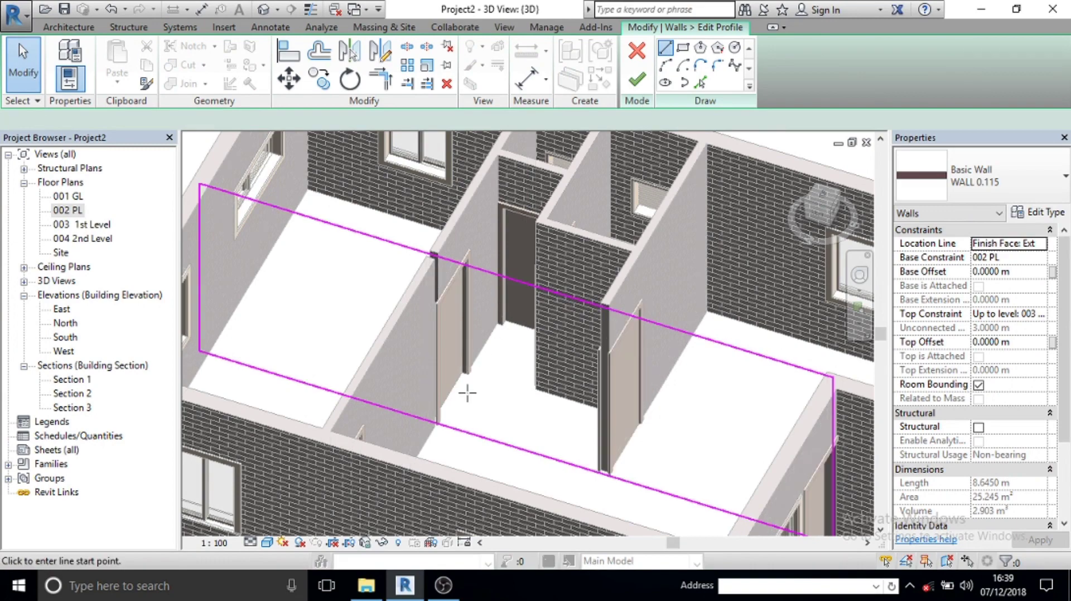
click(436, 424)
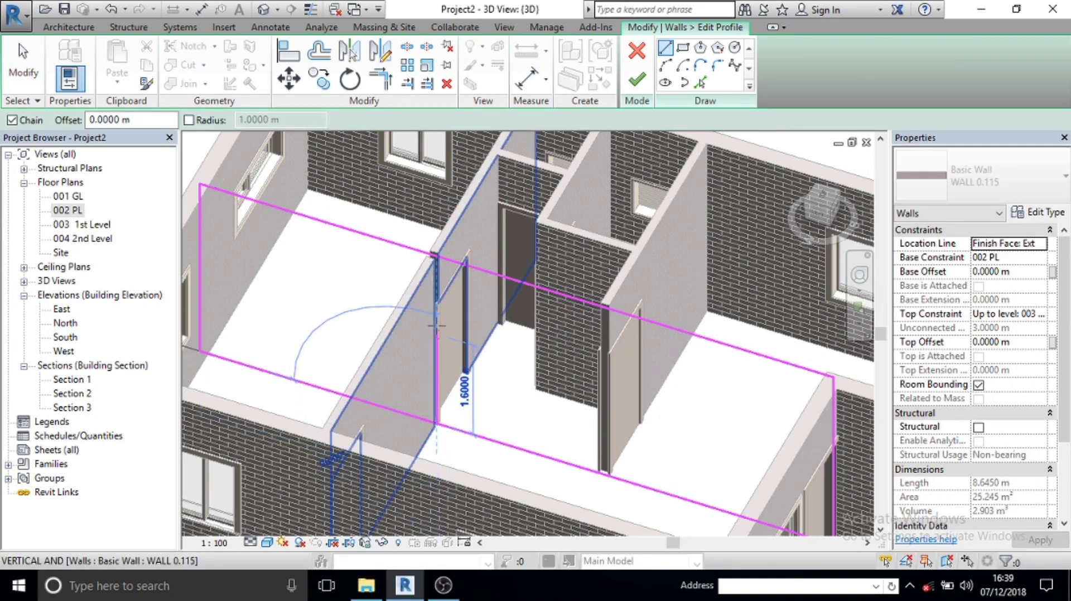
text(2.10)
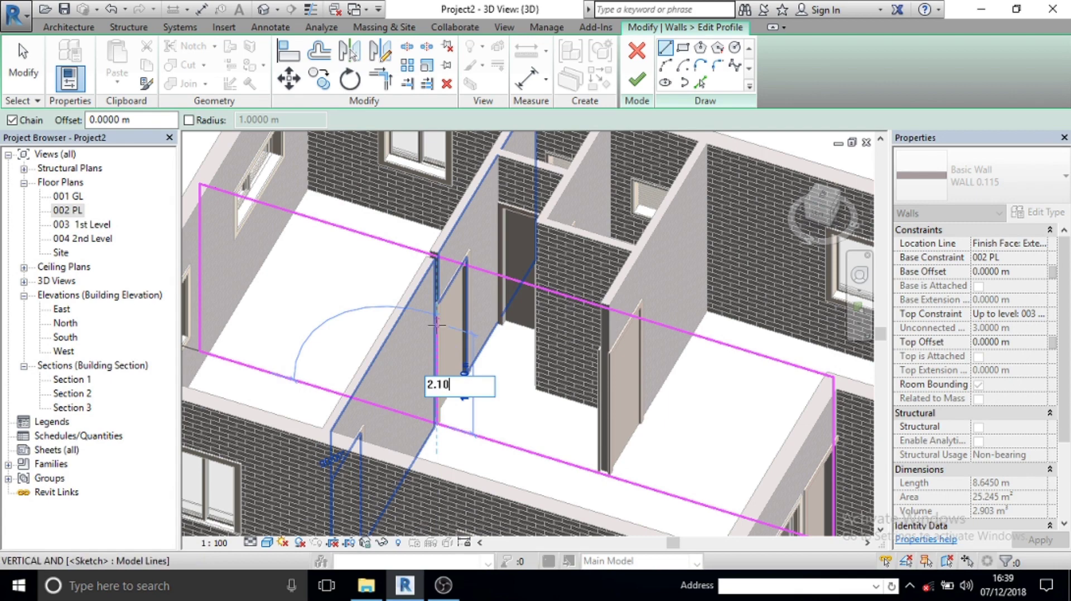
key(Return)
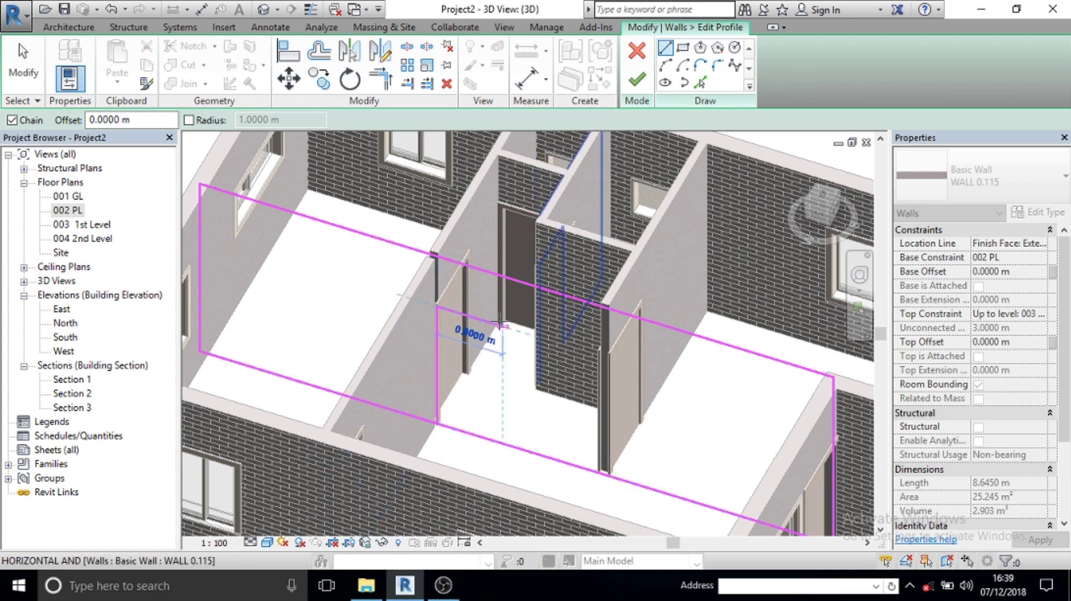
text(.9)
key(Return)
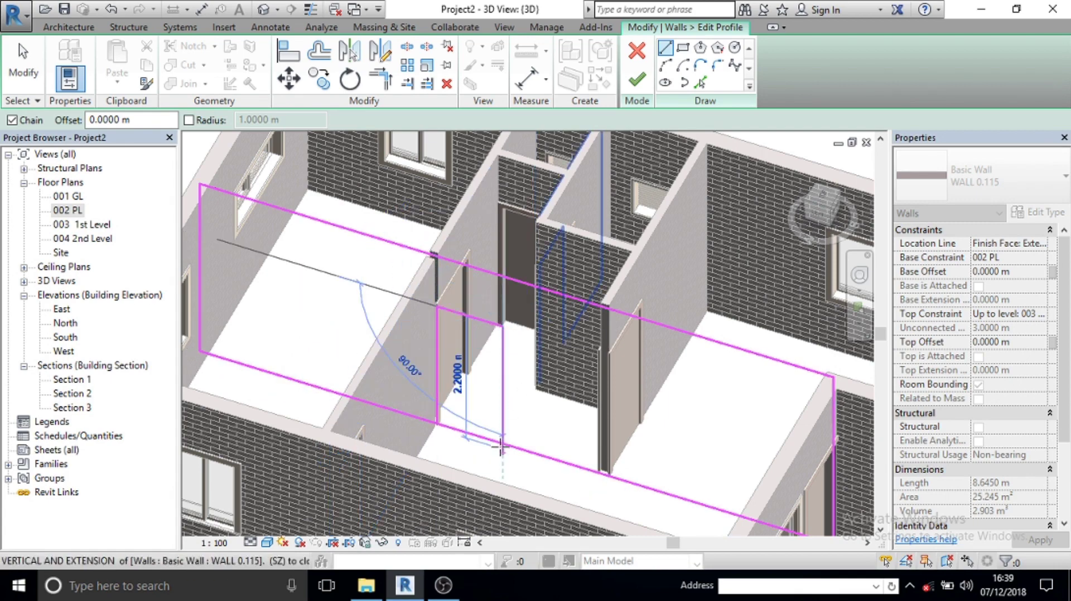
click(503, 443)
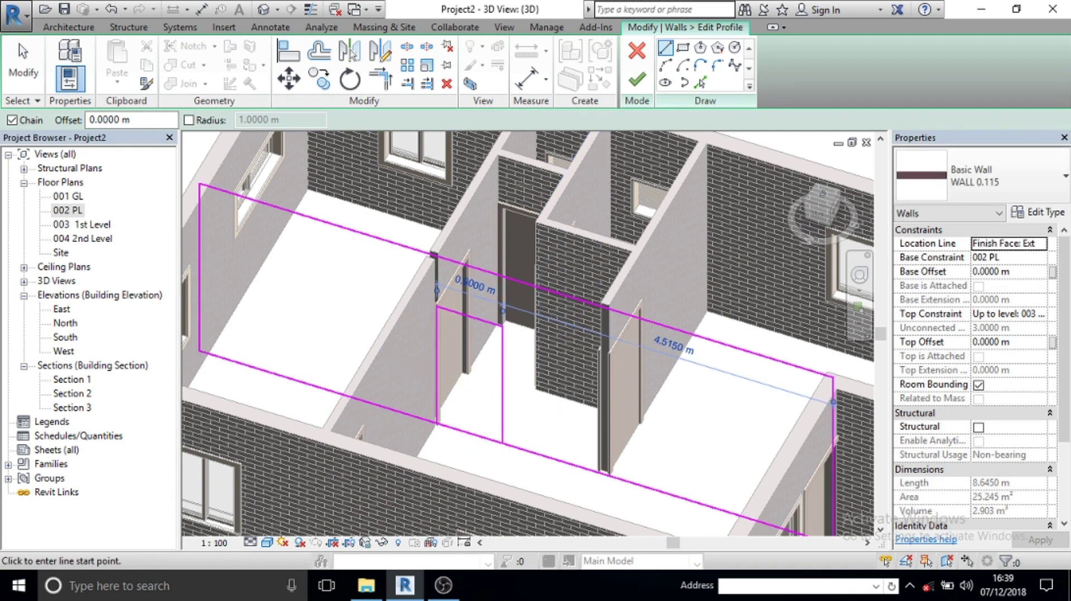
- Split the bottom profile line, trim the sketch lines to corners, and finish the profile edit
click(411, 51)
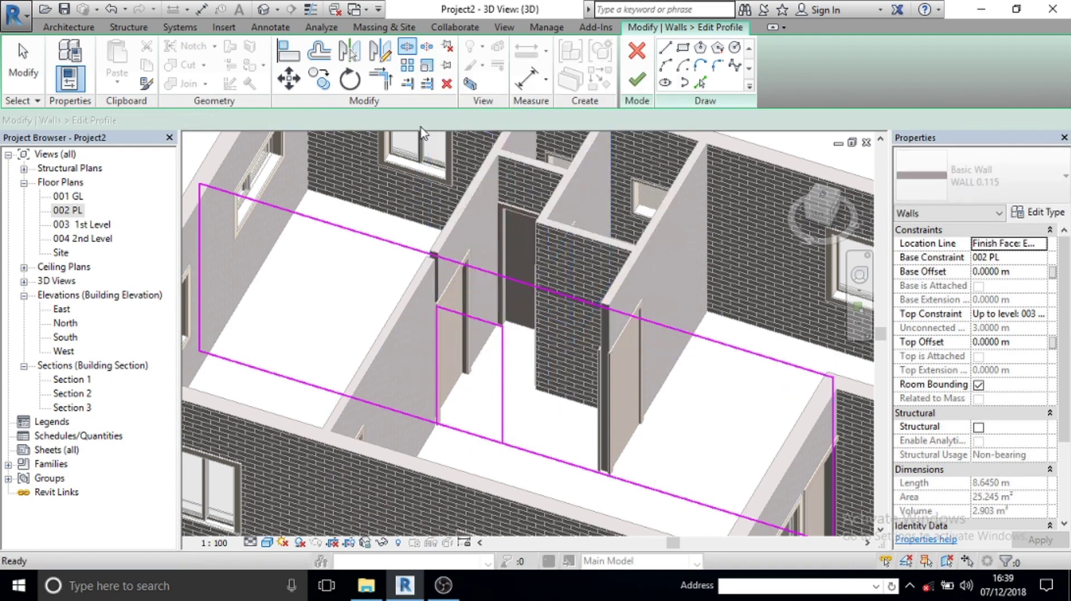
click(478, 437)
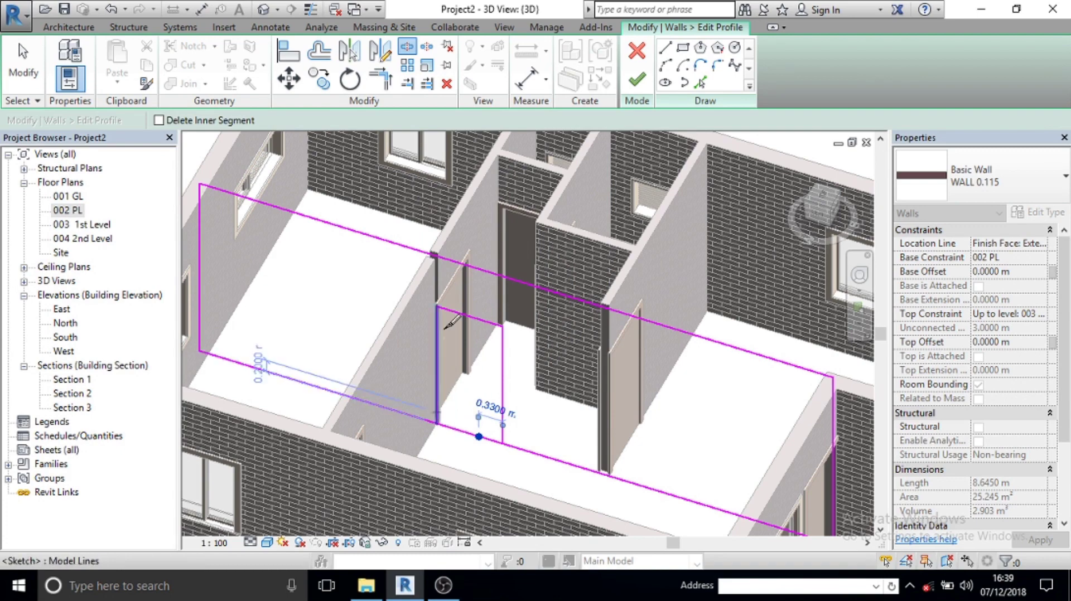
key(Escape)
key(t)
key(r)
click(437, 406)
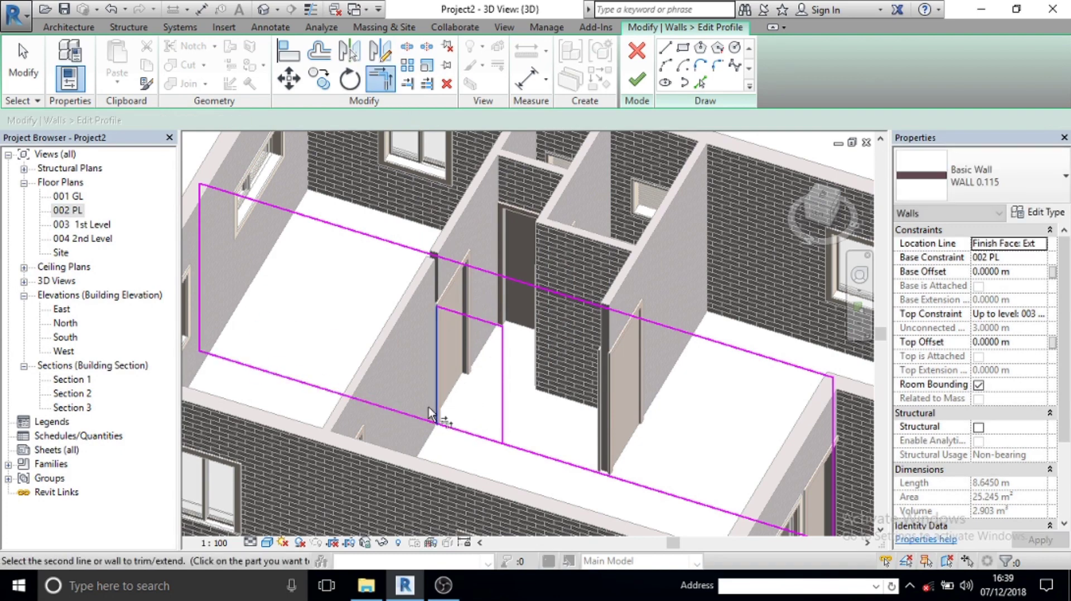
click(414, 414)
click(503, 422)
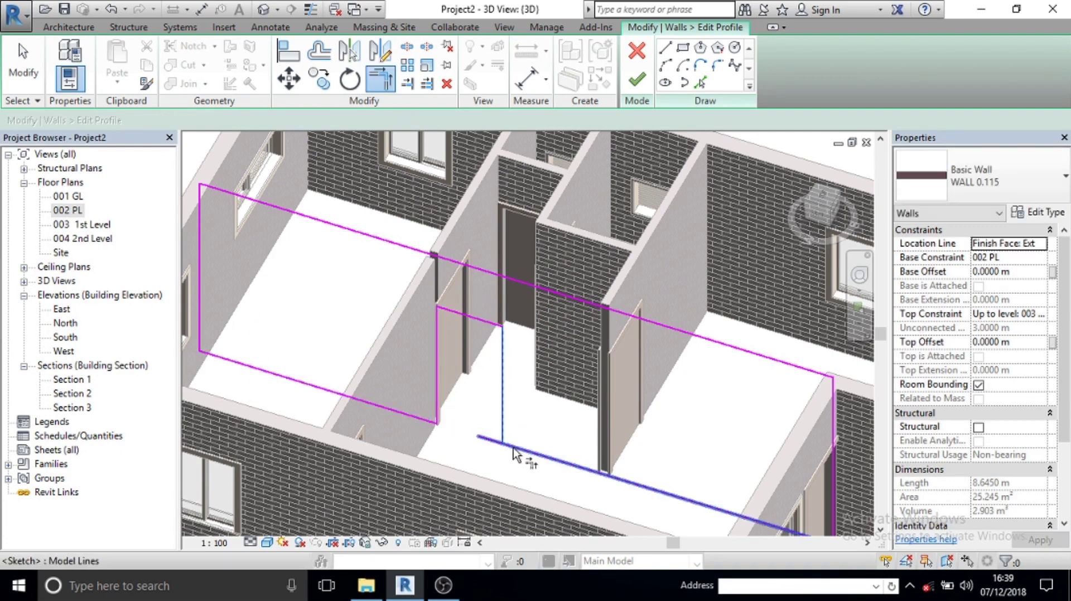
click(535, 454)
click(637, 81)
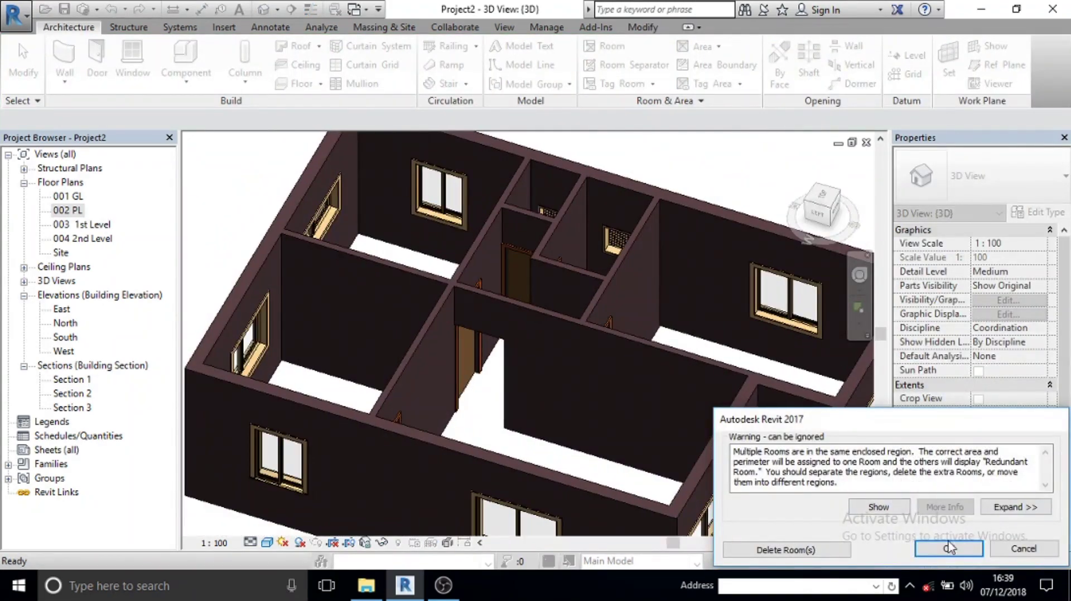
- Dismiss the Multiple Rooms warning and orbit the 3D model
click(949, 549)
click(554, 377)
mouse_move(585, 324)
shift+middle_down()
mouse_move(509, 370)
mouse_move(538, 342)
mouse_move(471, 430)
shift+middle_up()
key(Escape)
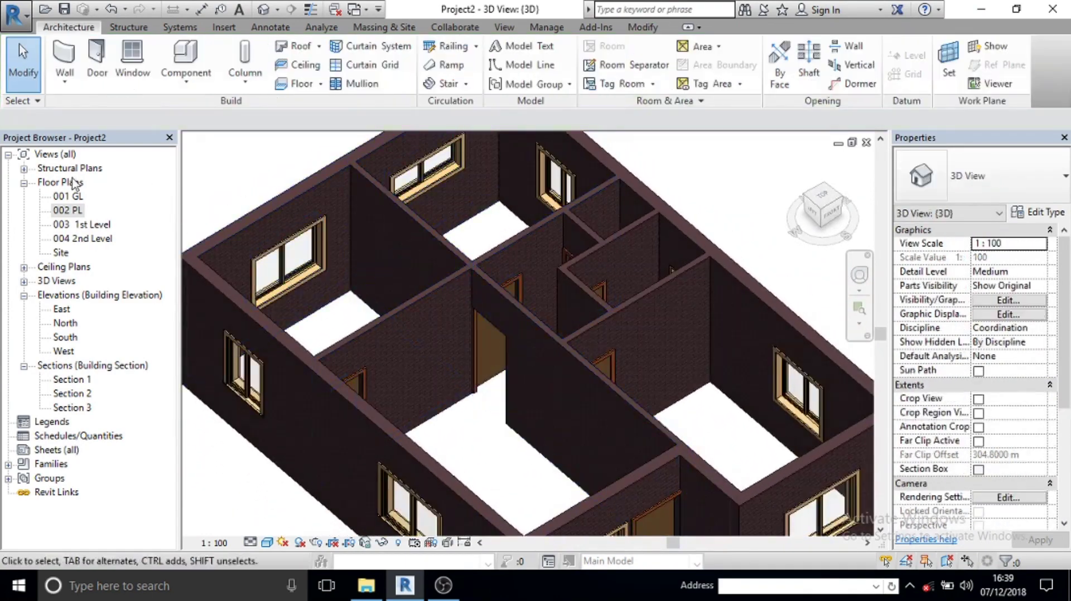
- Back in the 002 PL plan, delete room 7's tag and select room 7
double_click(68, 210)
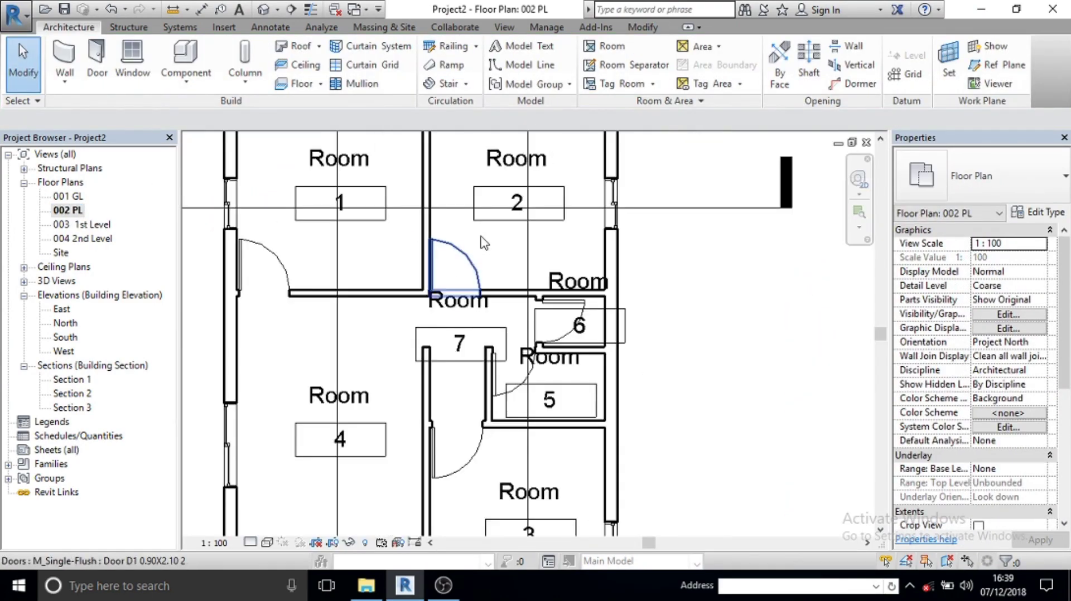
scroll(483, 243, down, 2)
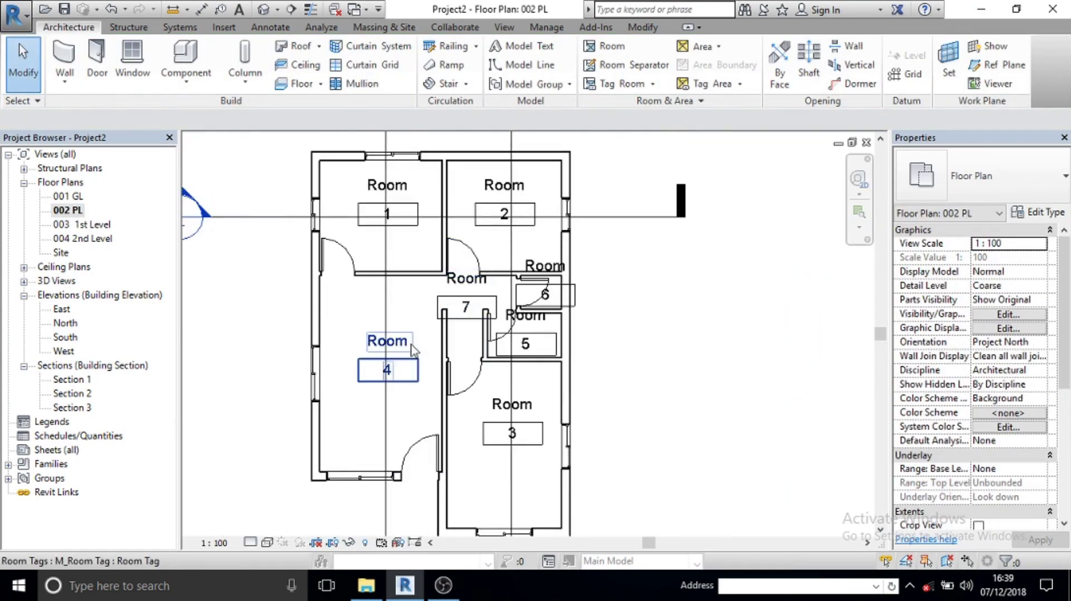
click(475, 287)
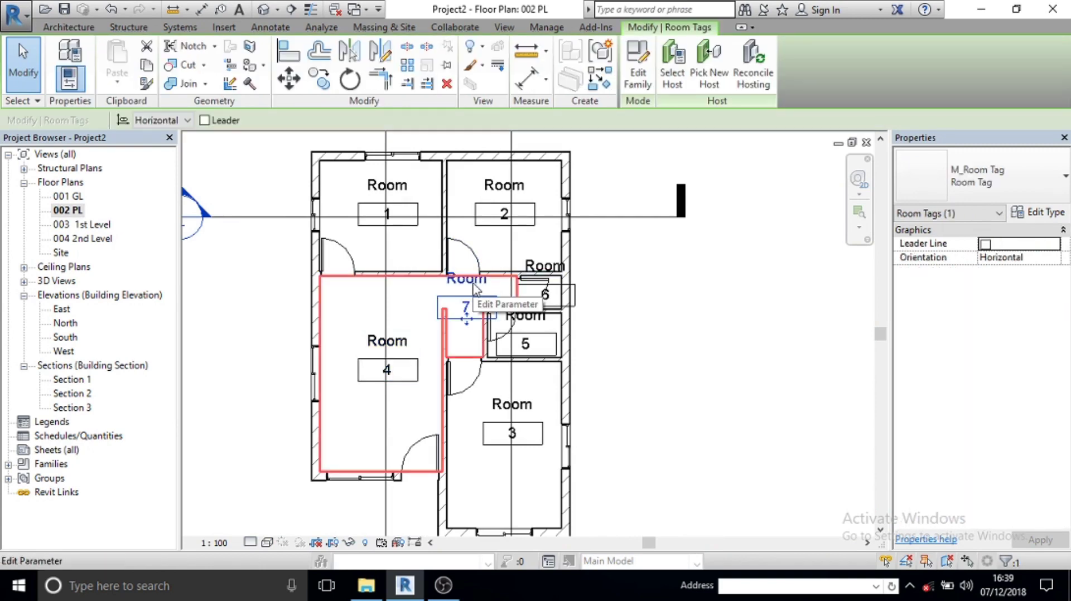
key(Delete)
click(468, 316)
- Delete room 7, place room 8 in the merged living area, and zoom to fit the plan
key(Delete)
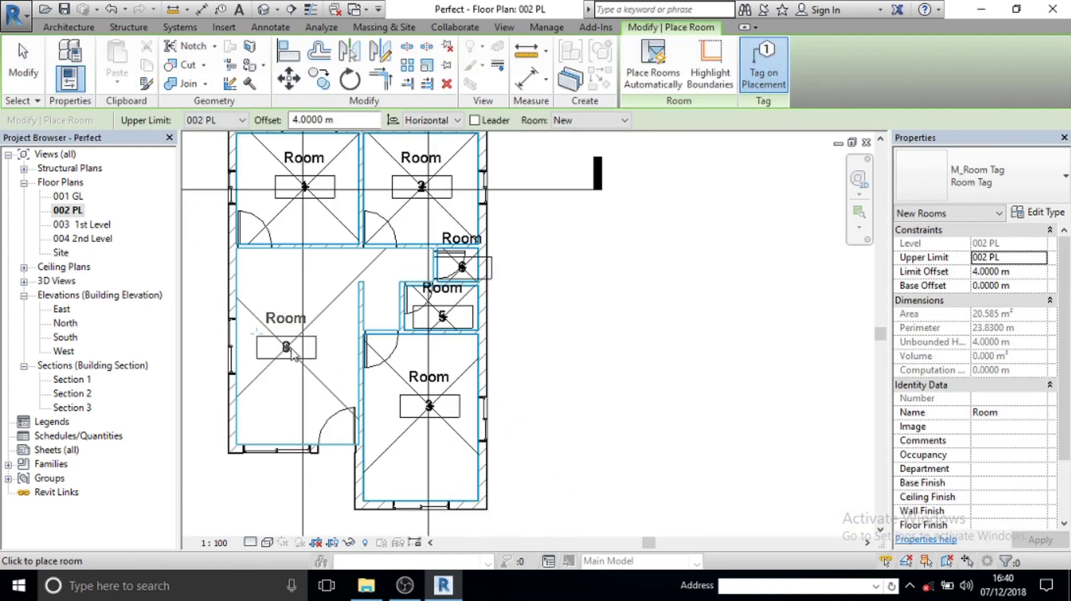
scroll(360, 264, up, 2)
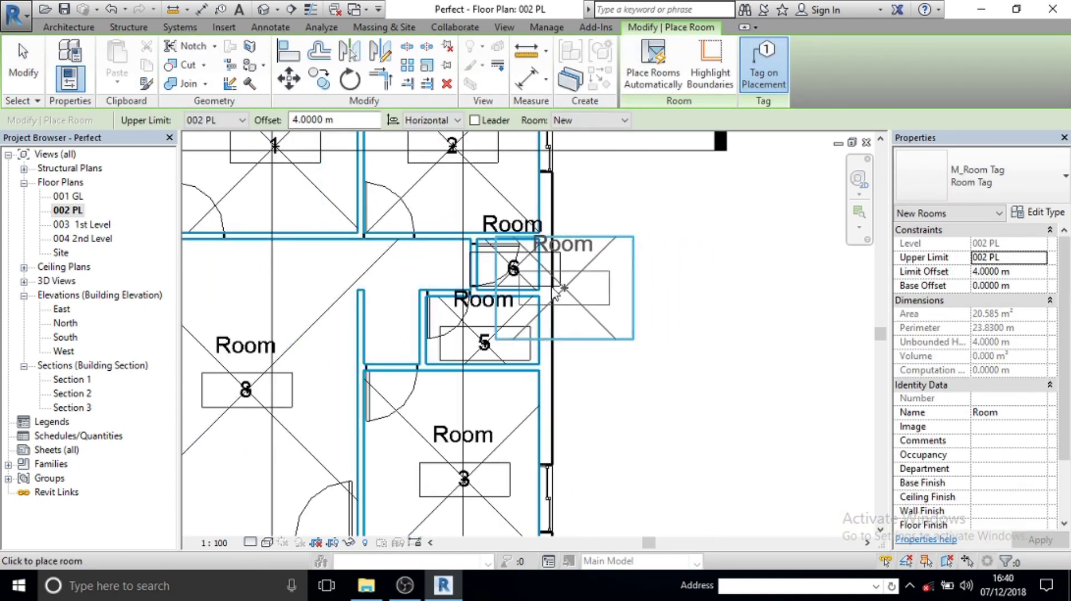
key(Escape)
scroll(454, 325, down, 3)
middle_drag(651, 350, 526, 333)
scroll(534, 207, down, 1)
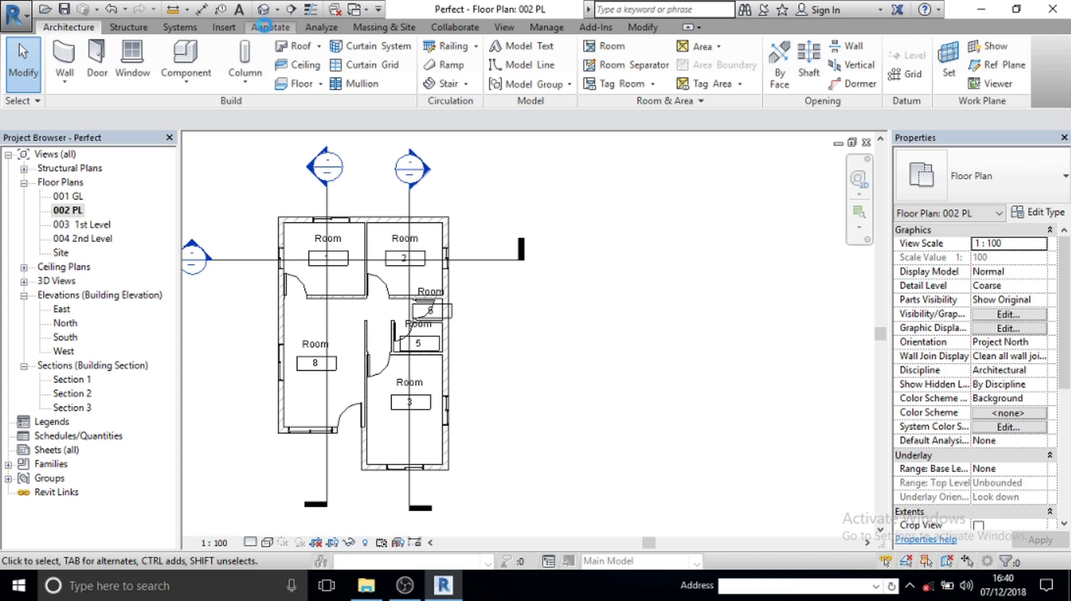
click(263, 27)
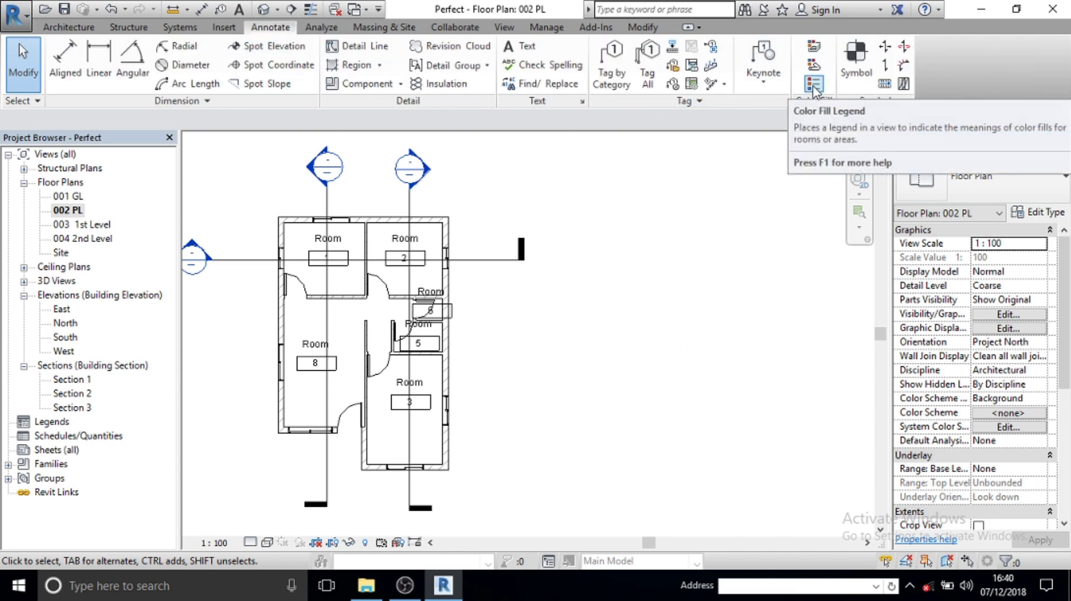
mouse_move(814, 85)
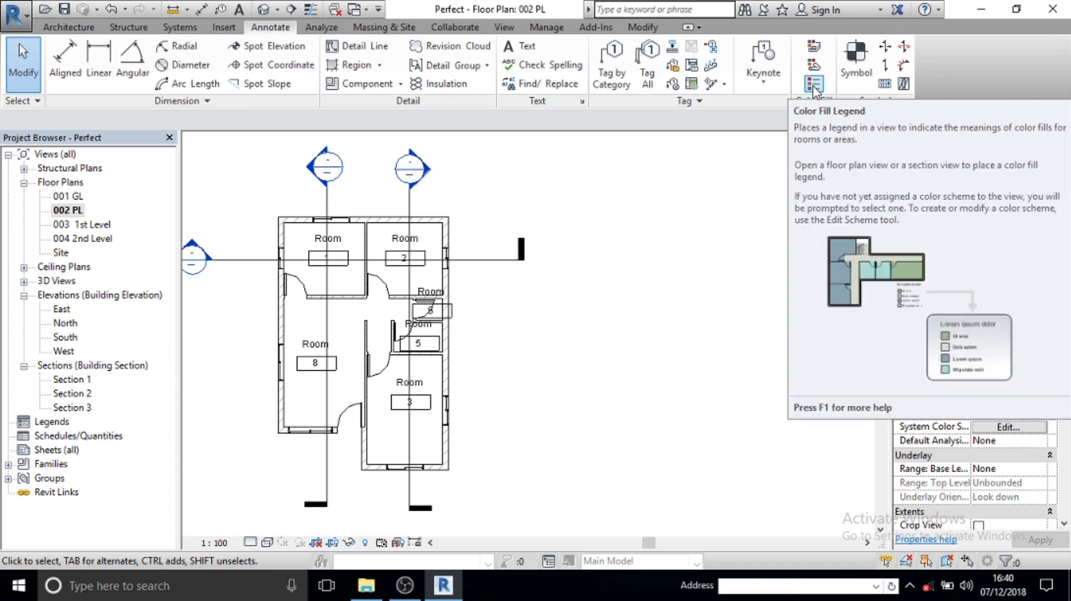
- Place a colour fill legend beside the plan with space type Rooms and colour scheme Name
click(814, 83)
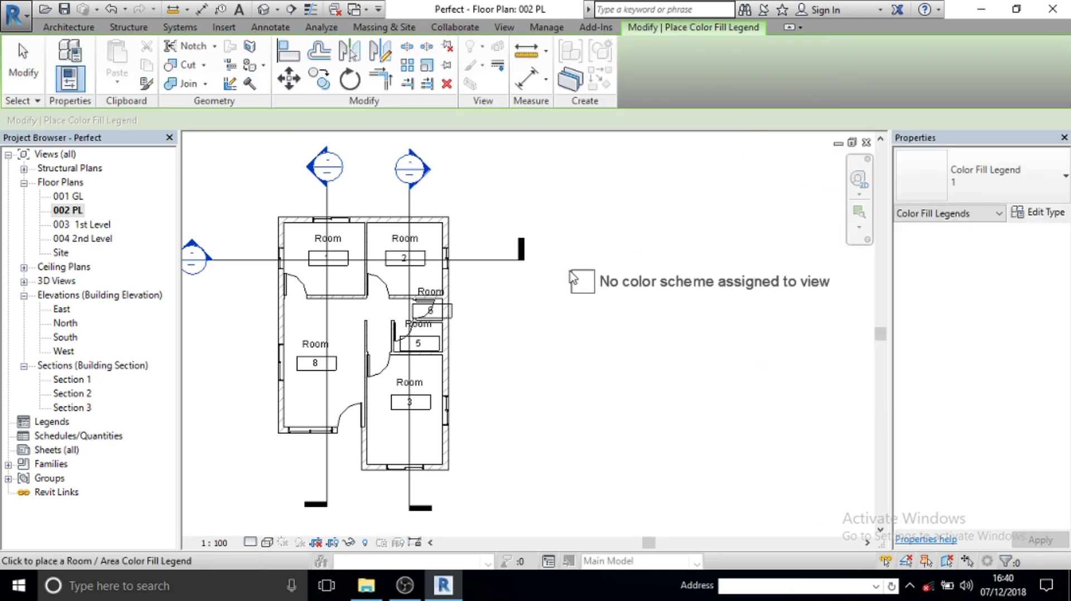
click(519, 288)
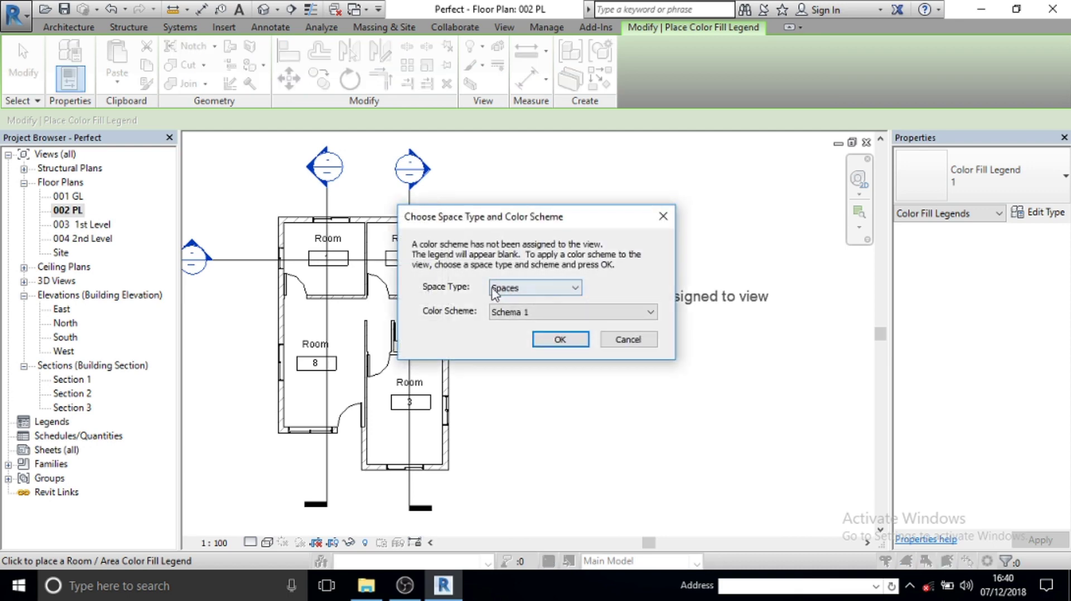
click(494, 290)
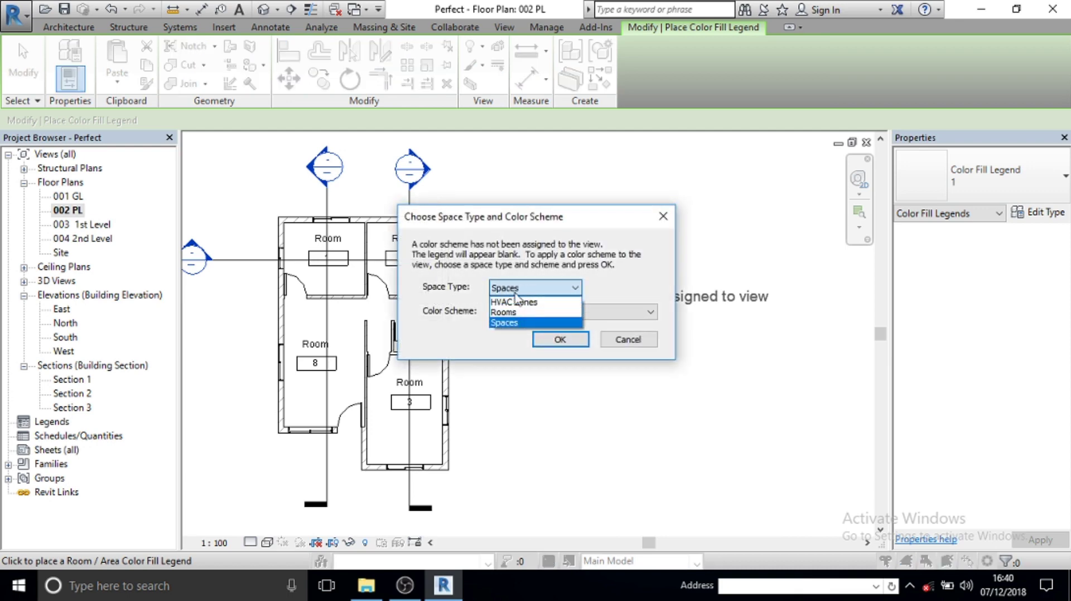
click(498, 314)
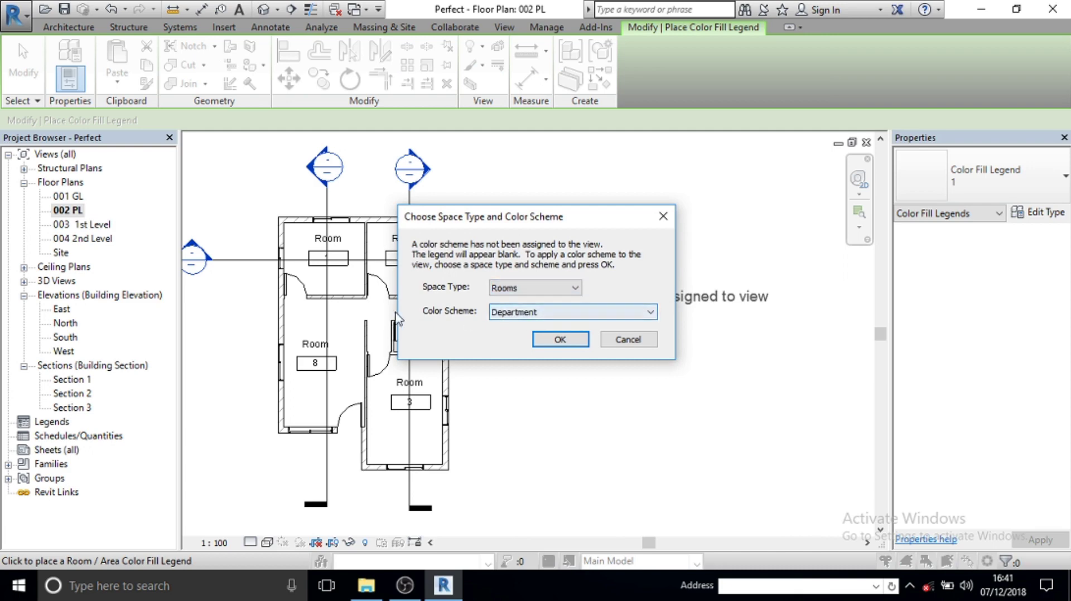
click(501, 313)
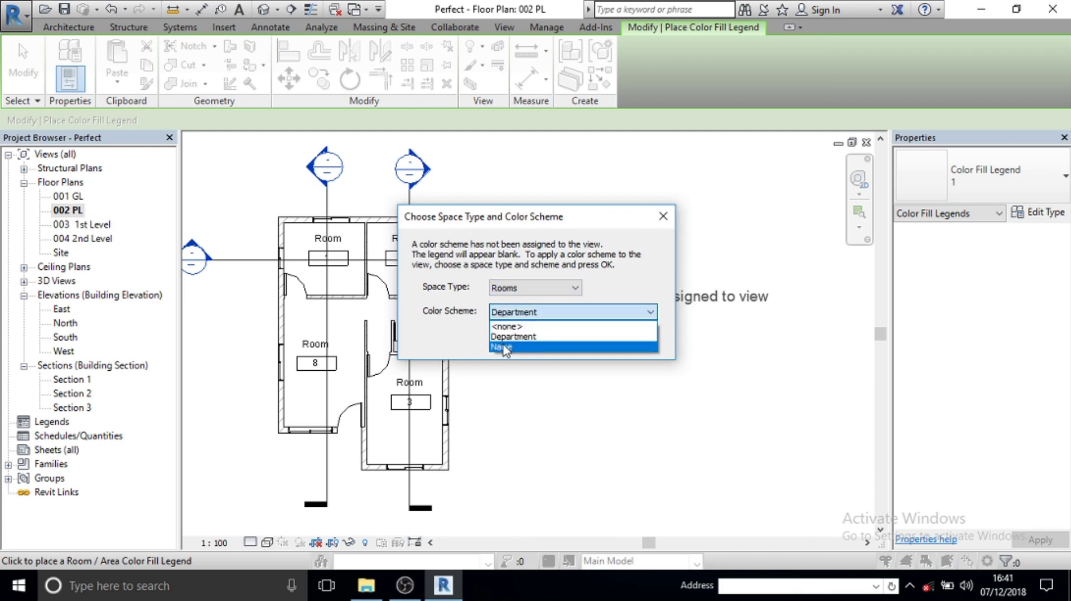
click(505, 348)
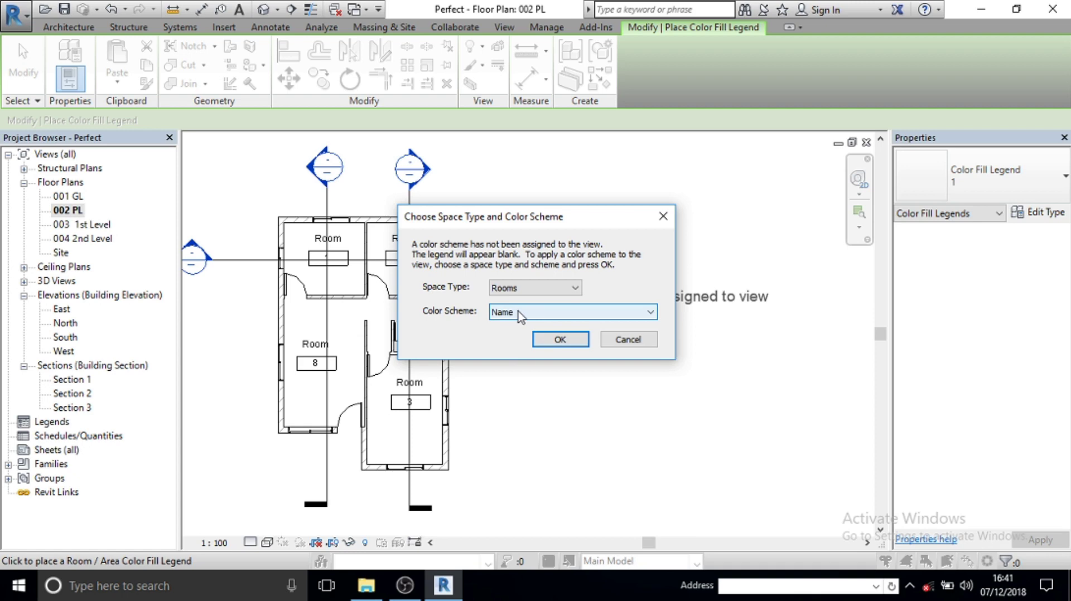
click(560, 340)
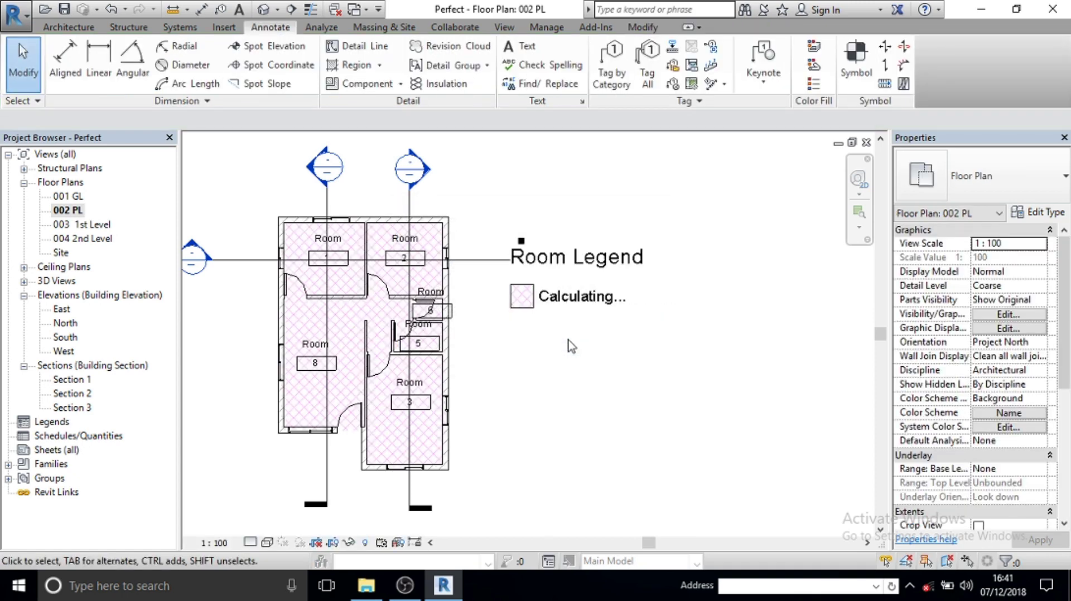
- Rename room 1 to Bed Room and room 2 to KITCHEN
scroll(573, 315, up, 1)
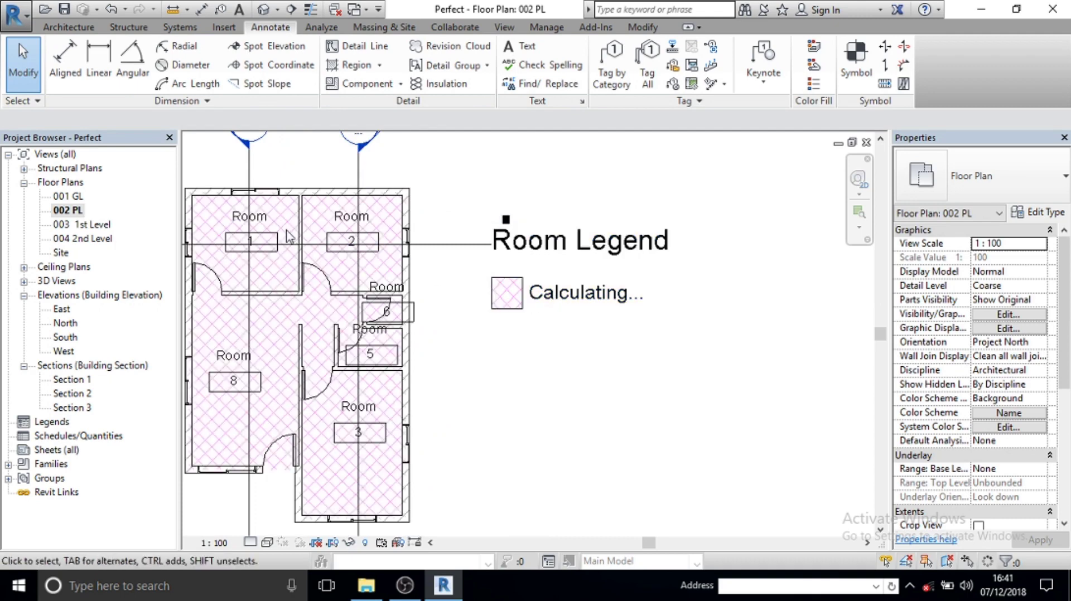
scroll(265, 224, up, 2)
click(265, 224)
click(257, 219)
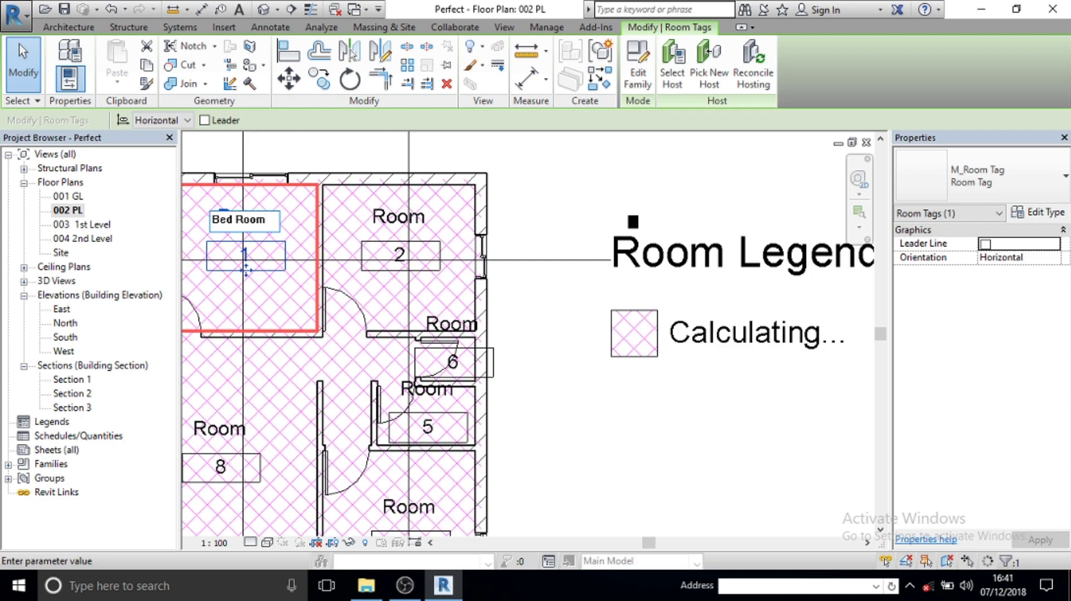
key(Return)
middle_drag(748, 397, 690, 399)
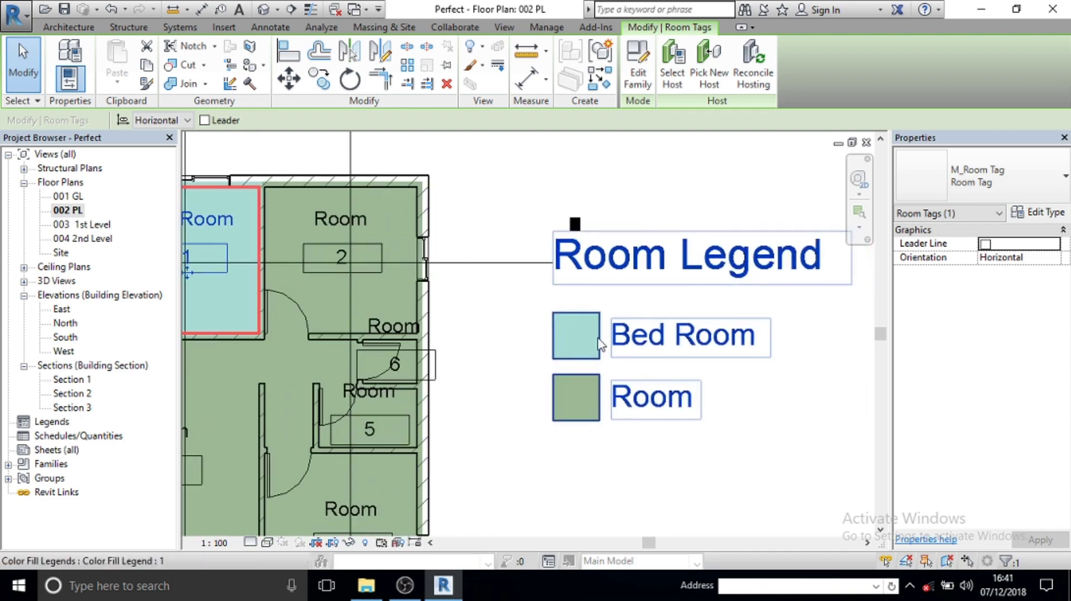
click(366, 221)
click(357, 218)
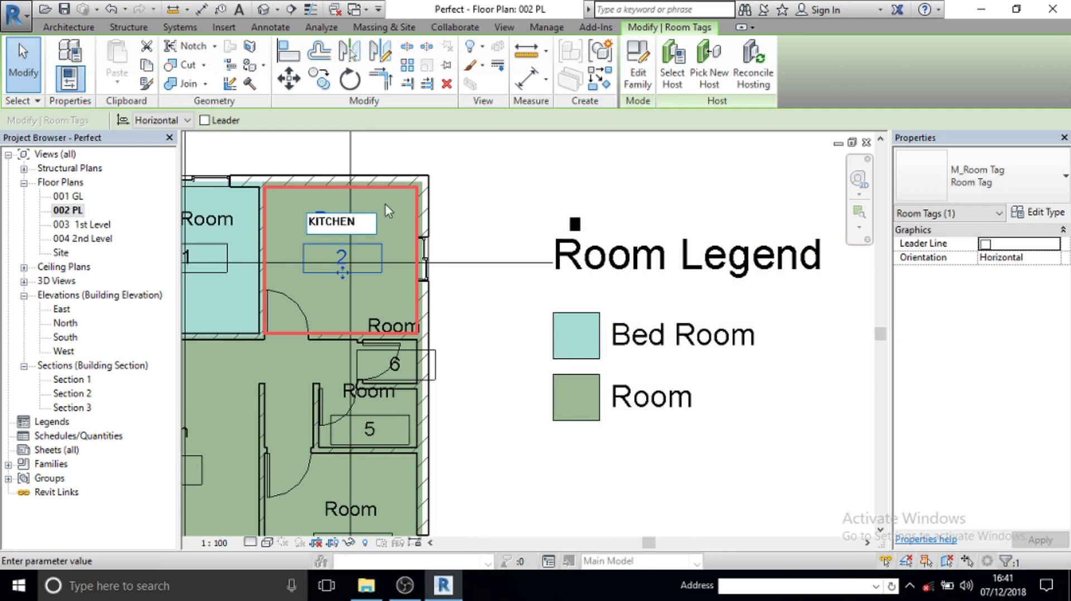
click(491, 203)
- Rename room 8 to LIVING, then start renaming room 3
middle_drag(738, 323, 762, 292)
middle_drag(582, 398, 661, 346)
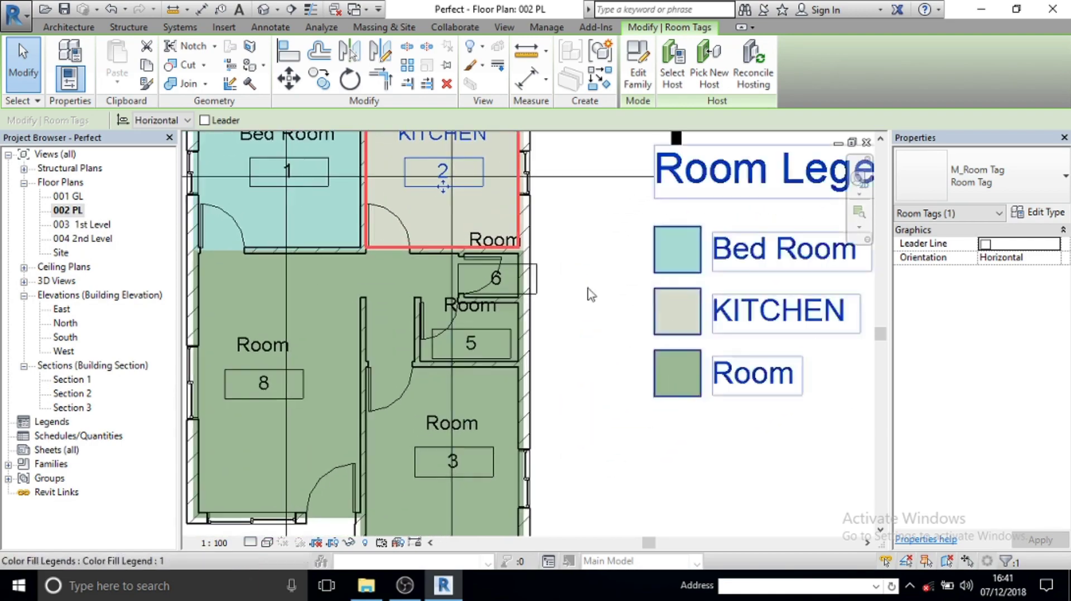
middle_drag(264, 323, 323, 322)
click(323, 348)
text(LIVING)
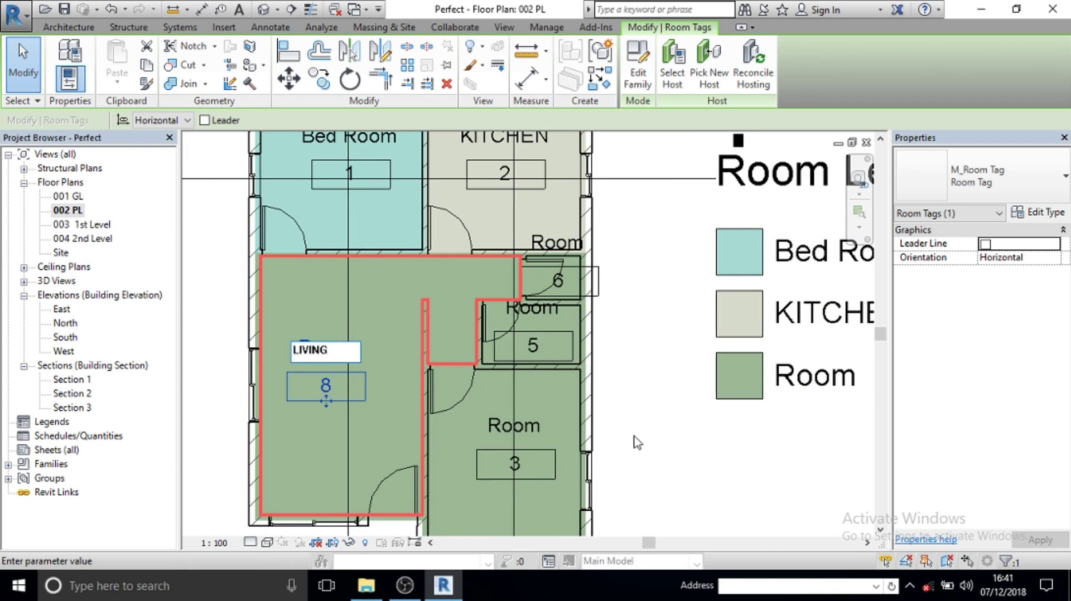
key(Return)
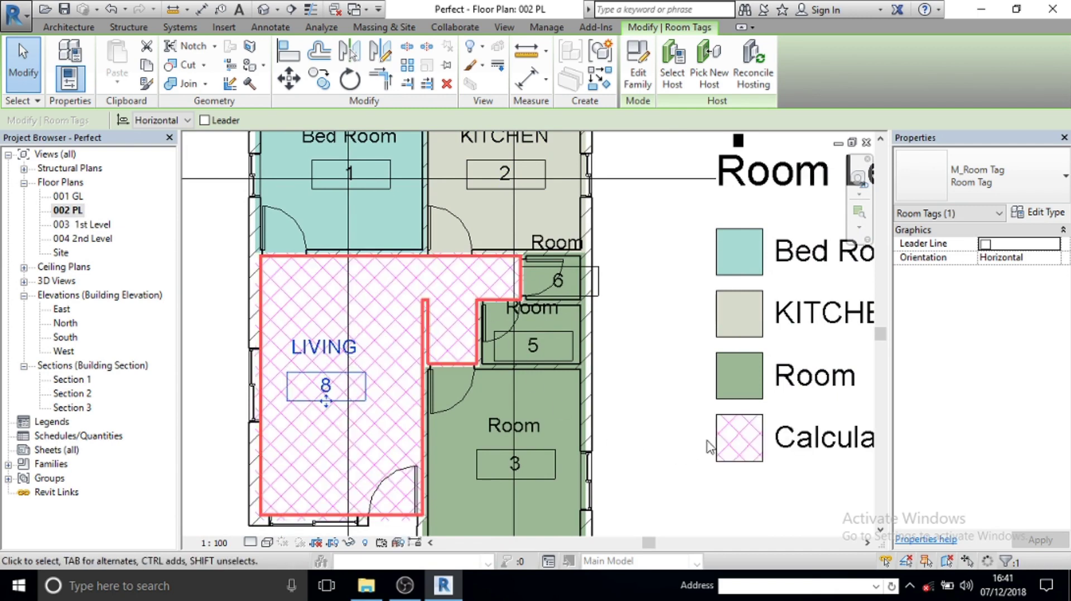
middle_drag(534, 427, 395, 363)
click(395, 363)
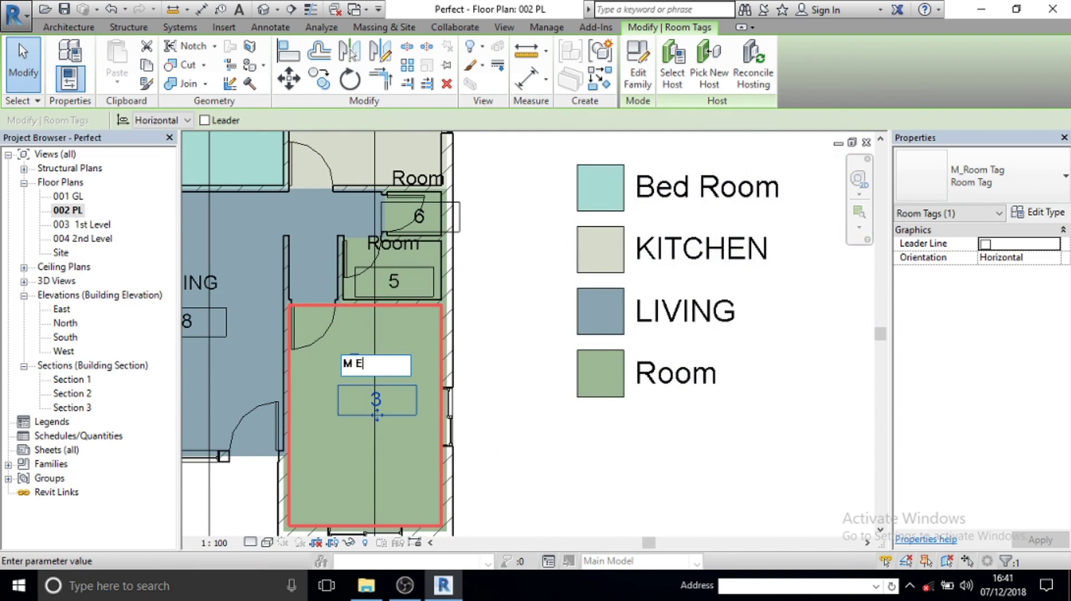
- Name room 3 M BED and rename room 5 to BATH
key(Return)
scroll(646, 312, down, 3)
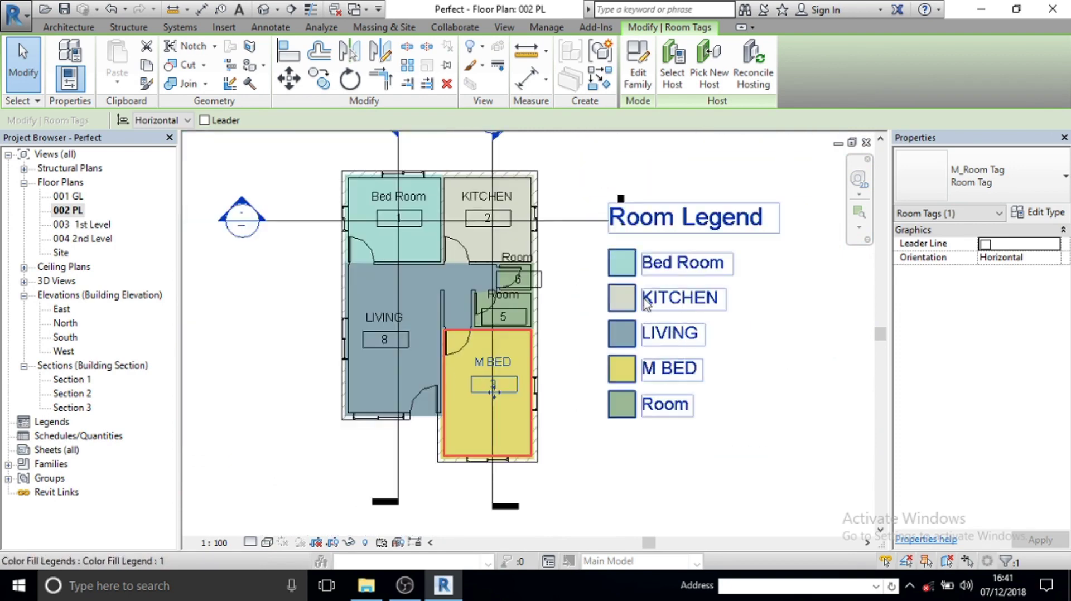
scroll(646, 302, up, 2)
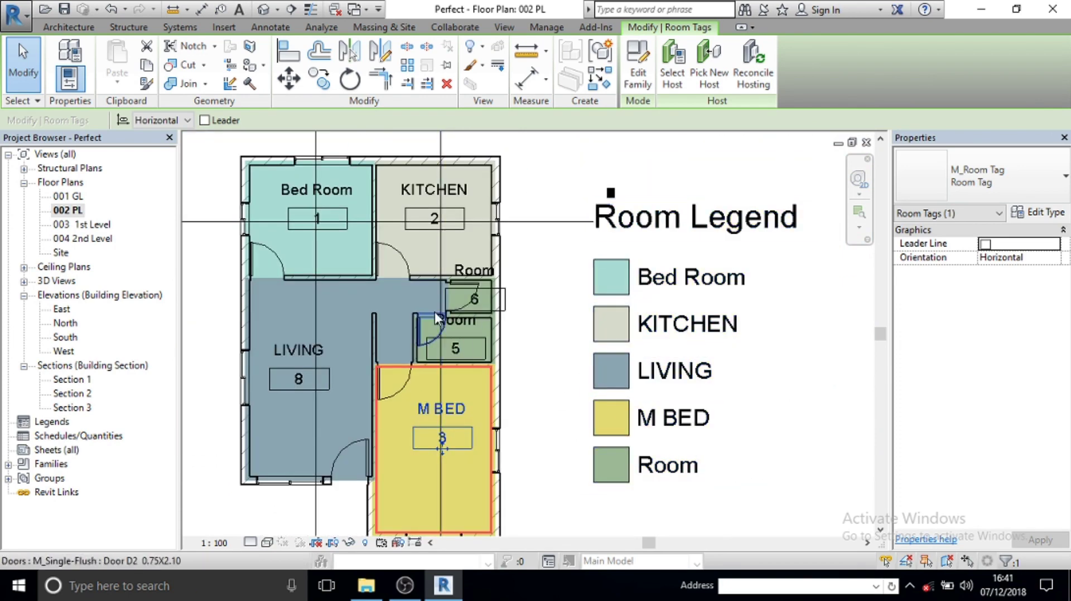
scroll(444, 311, up, 3)
click(473, 343)
click(472, 342)
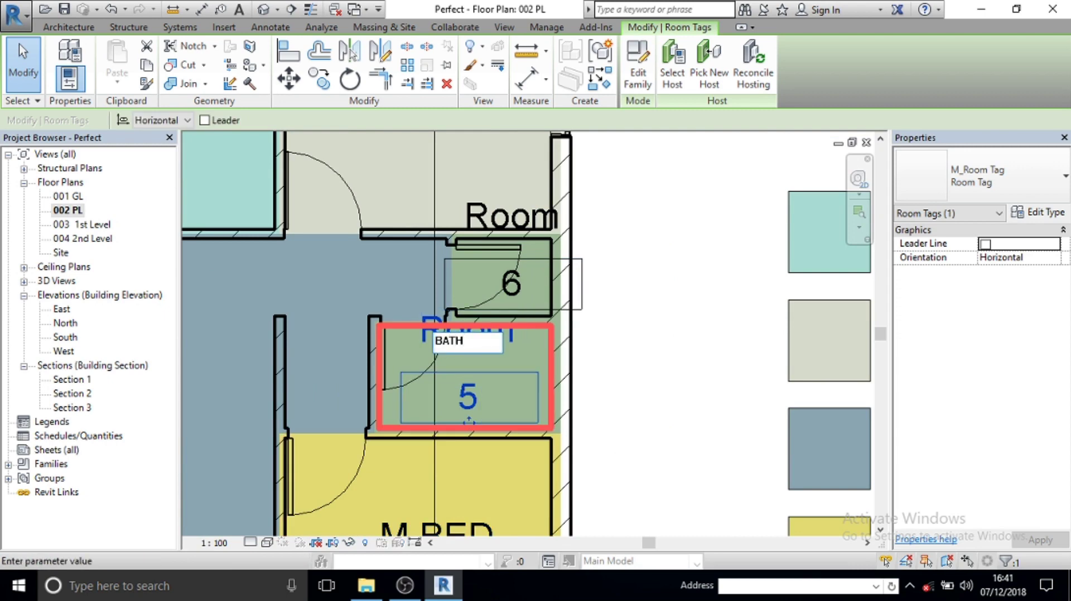
key(Return)
- Rename room 6 to WC
scroll(626, 380, down, 3)
scroll(664, 382, down, 2)
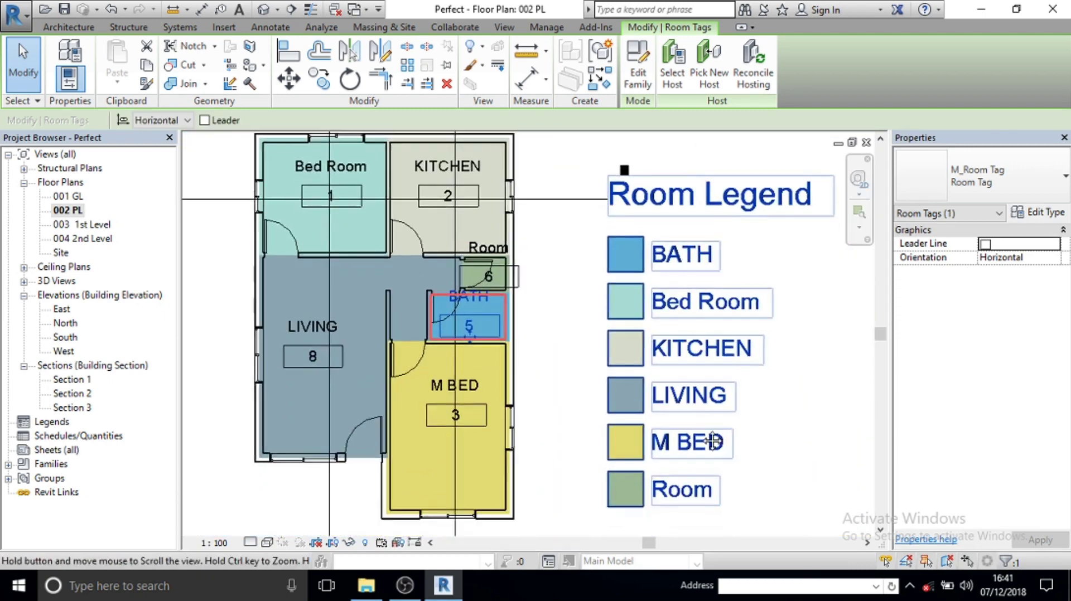
middle_drag(713, 442, 698, 345)
scroll(502, 315, up, 4)
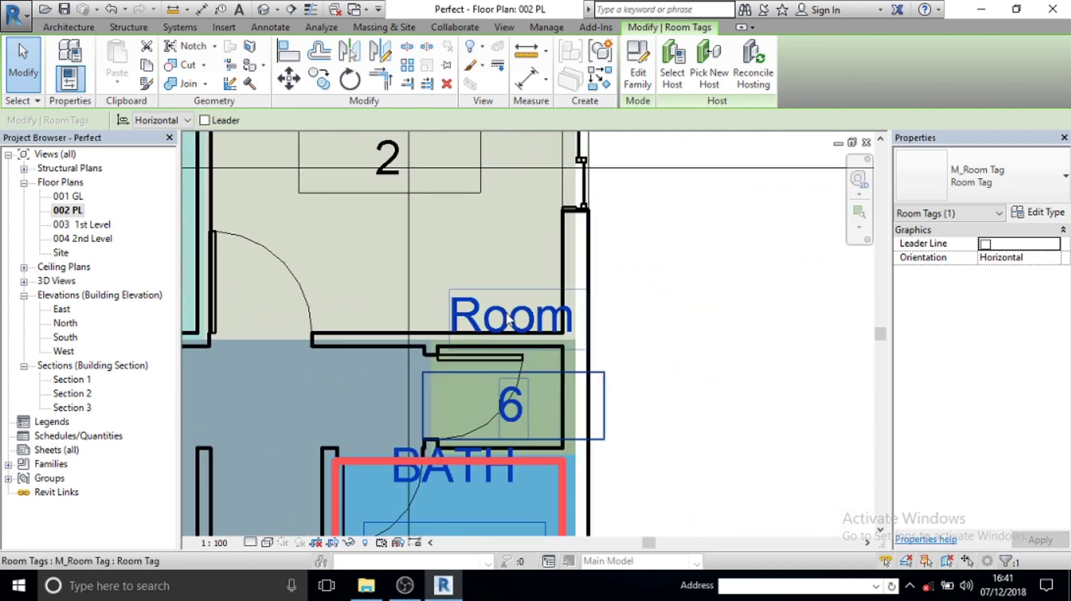
click(509, 321)
text(WC)
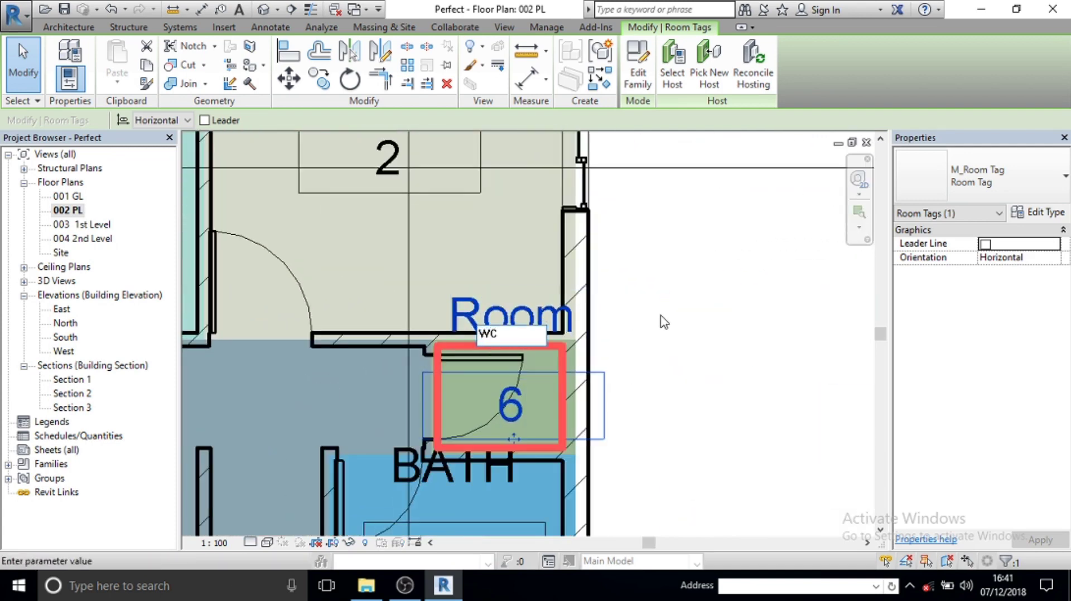
key(Return)
scroll(614, 320, down, 2)
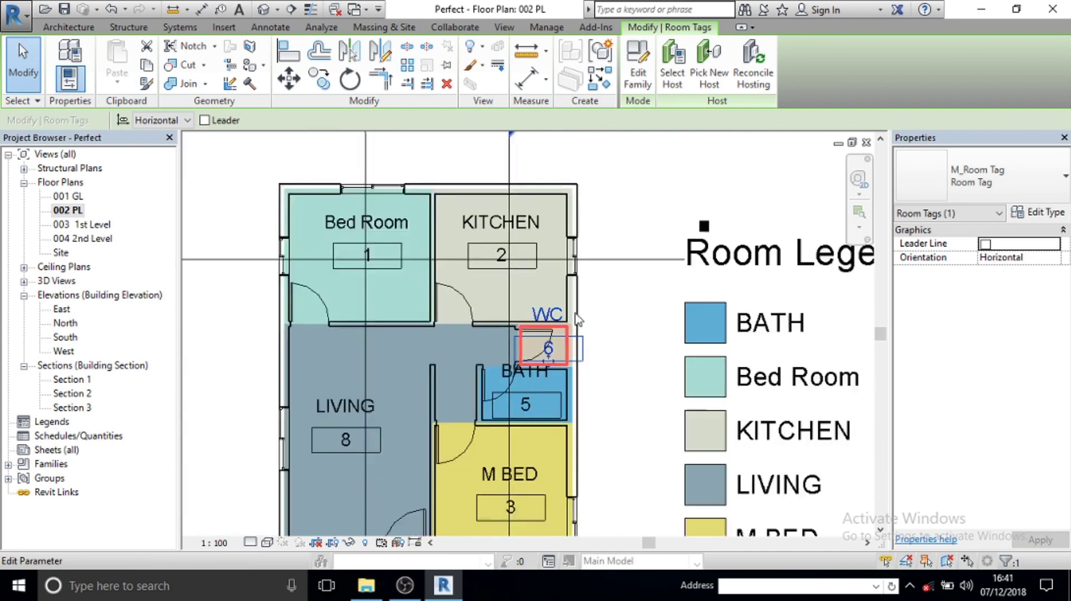
scroll(654, 315, down, 2)
key(Escape)
- Select the Bed Room tag and bring up its room tag type list
scroll(506, 276, up, 2)
click(518, 274)
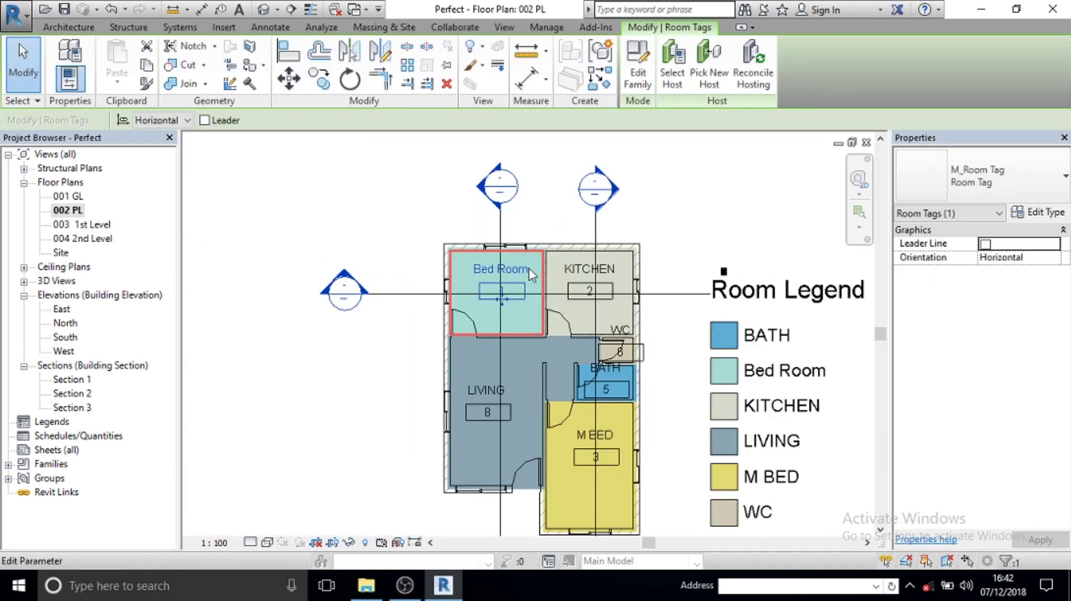
middle_drag(518, 275, 407, 286)
click(974, 192)
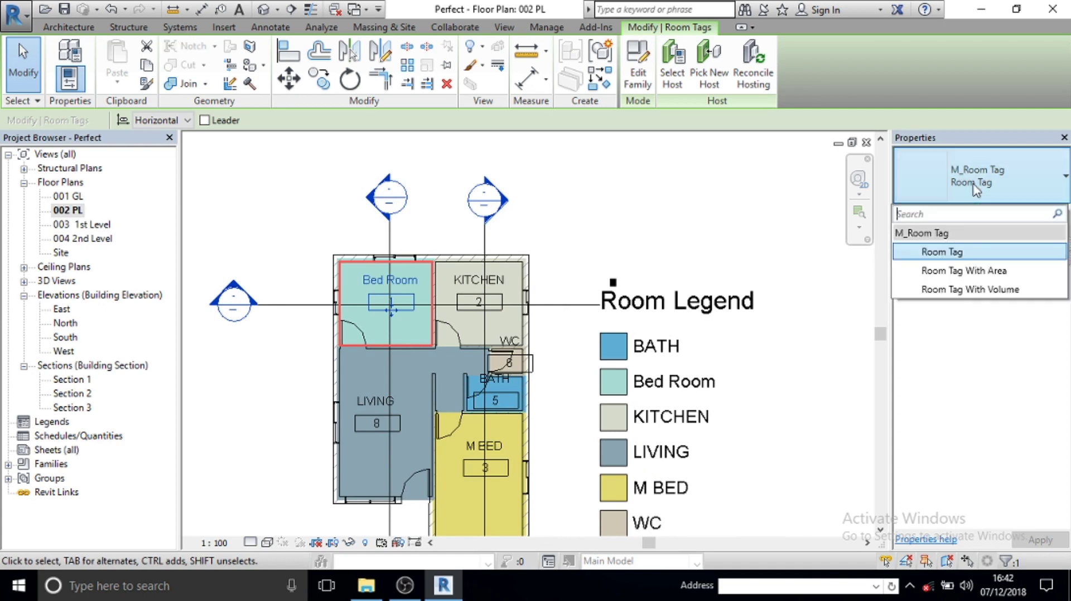
- Change the LIVING tag to Room Tag With Area so it shows 21 m²
click(689, 250)
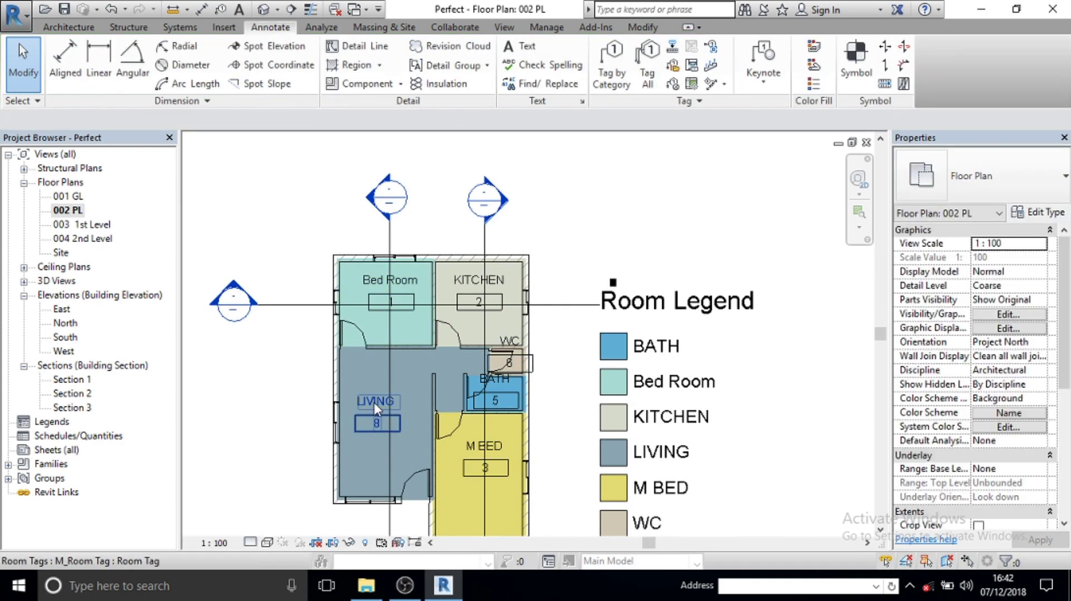
click(368, 427)
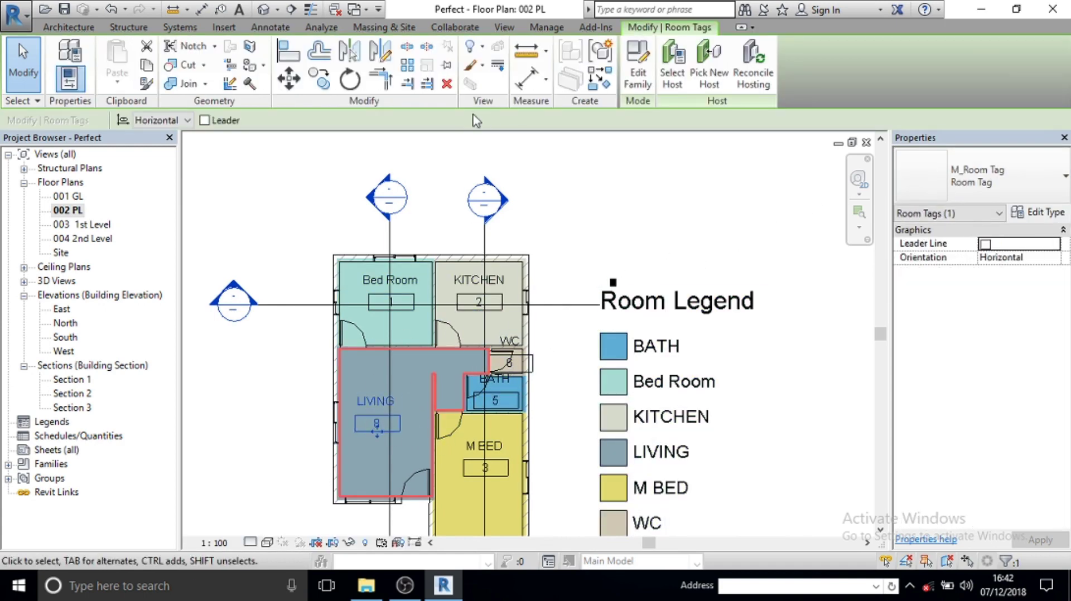
click(86, 29)
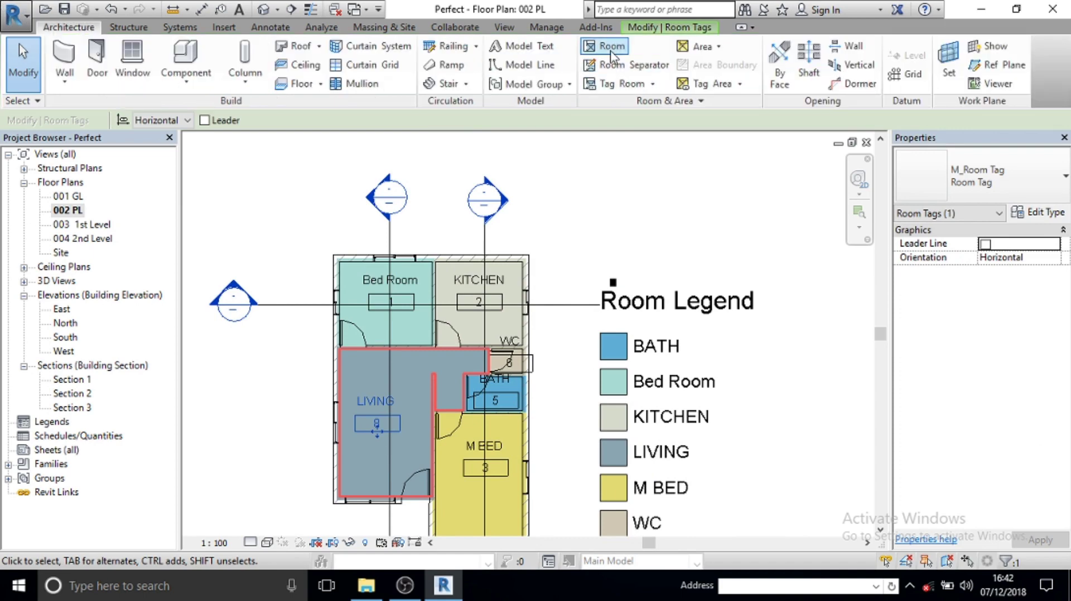
click(982, 178)
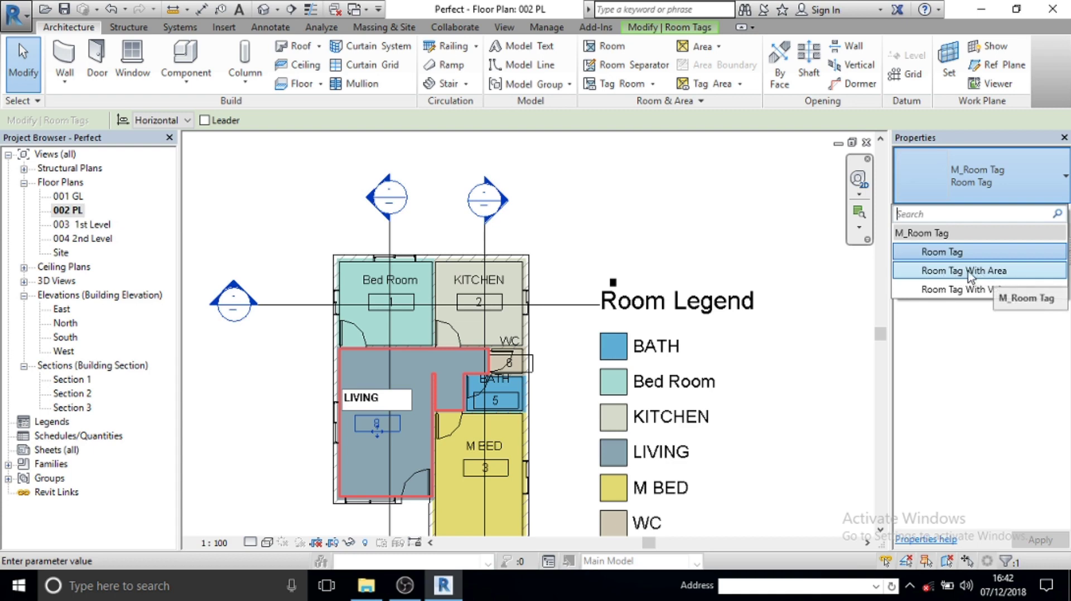
click(987, 272)
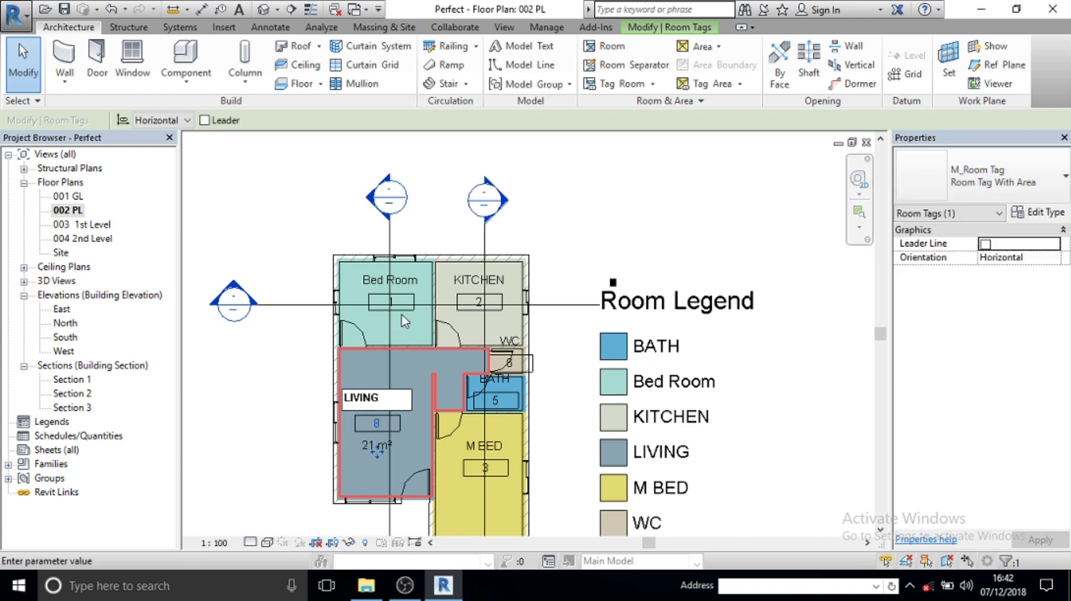
click(1021, 190)
click(983, 272)
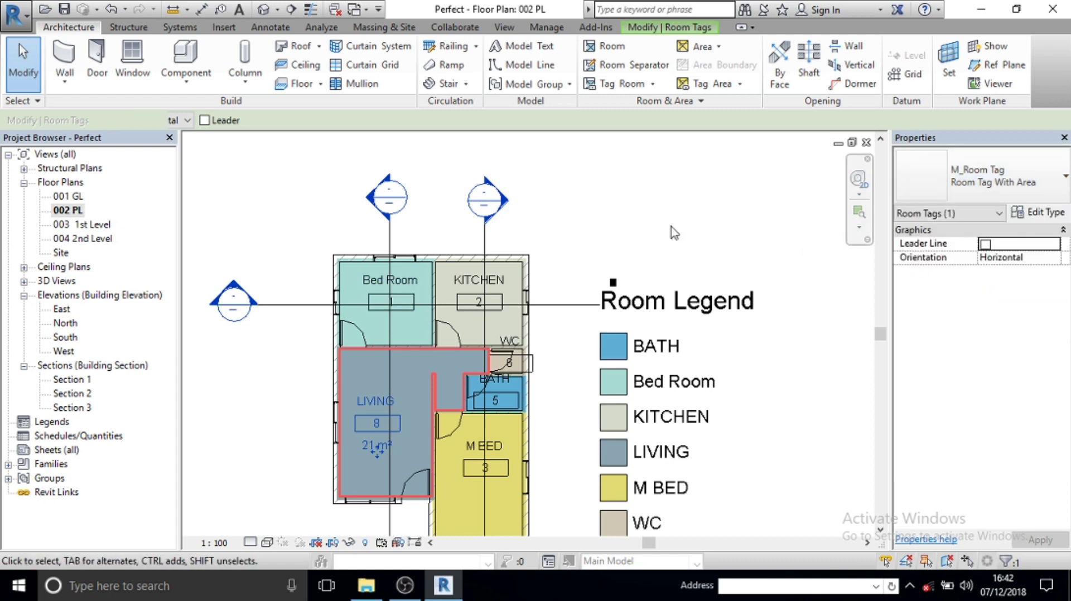
key(Escape)
- Change the Bed Room tag to Room Tag With Area so it shows 10 m²
scroll(406, 295, up, 1)
click(405, 283)
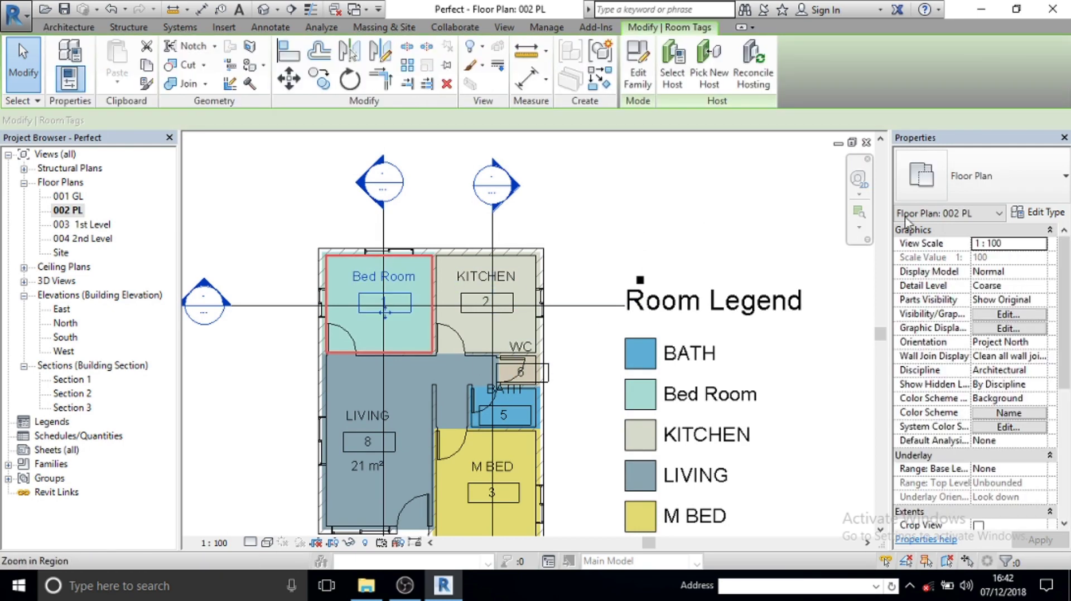
click(1007, 189)
click(960, 335)
key(Escape)
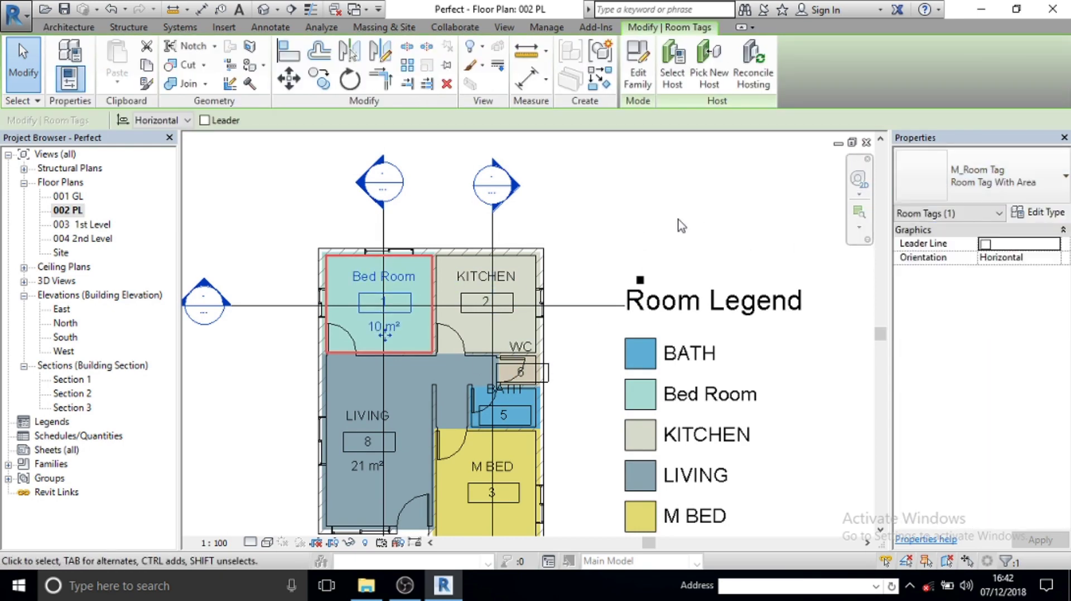
scroll(422, 342, up, 3)
scroll(395, 330, up, 1)
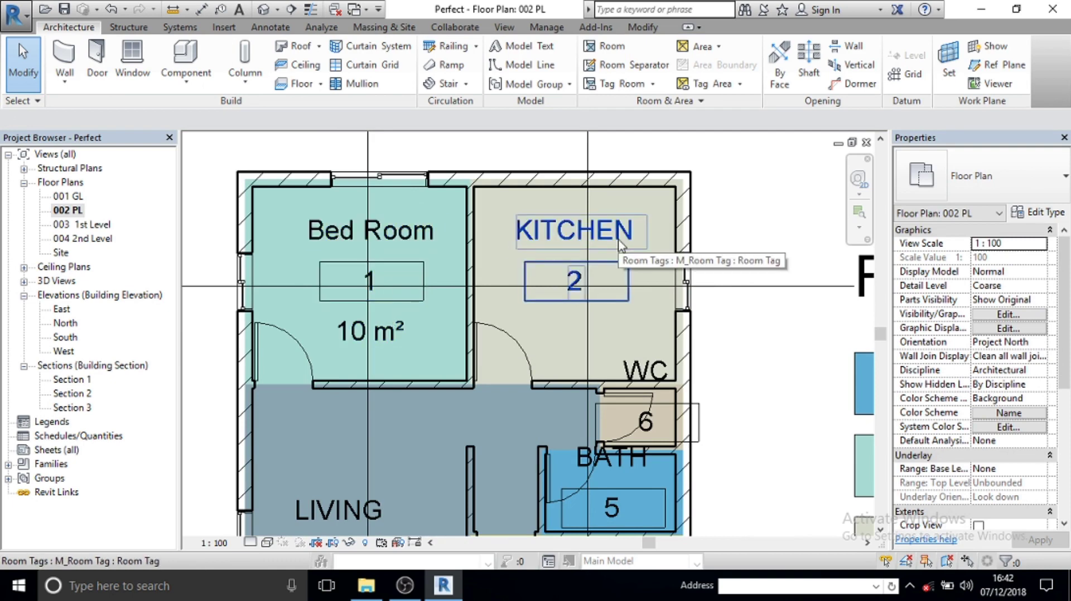
- Use Match Type to copy the LIVING tag's area type onto the M BED tag, showing 14 m²
key(a)
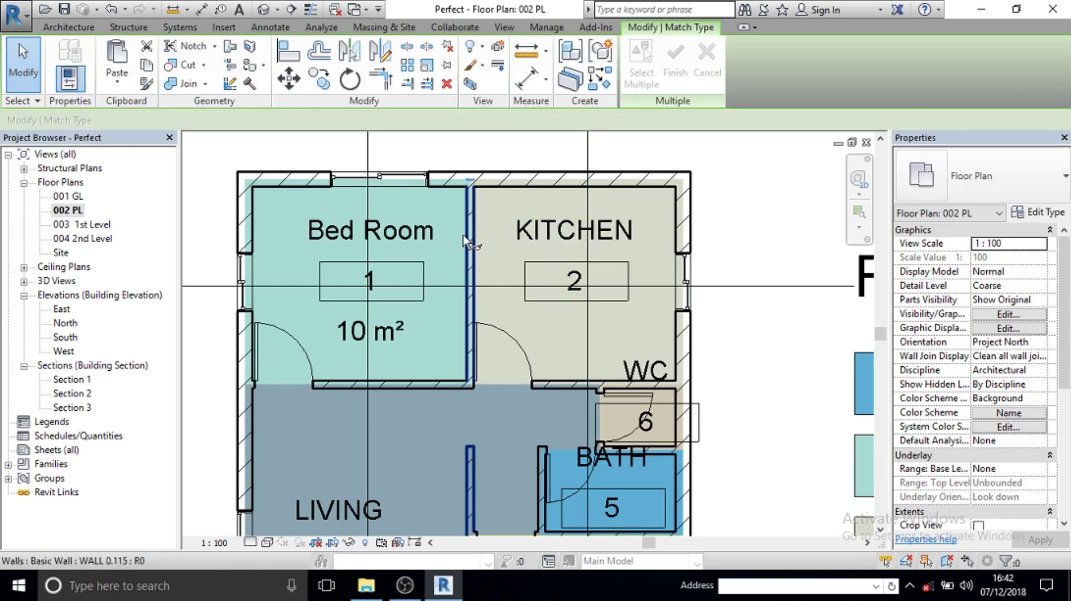
click(432, 243)
middle_drag(549, 244, 566, 226)
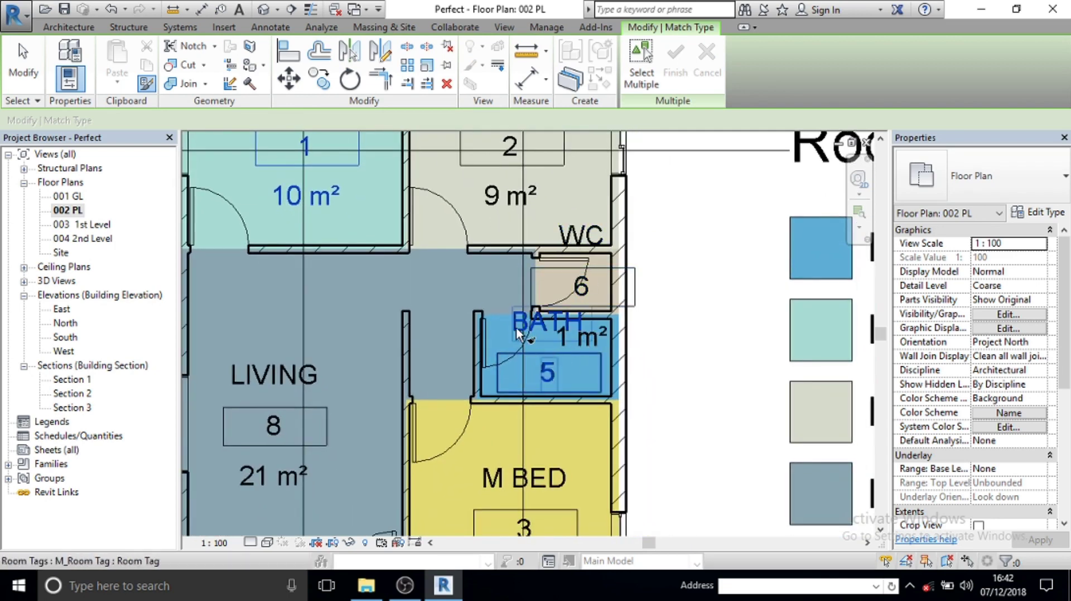
middle_drag(519, 333, 517, 210)
key(Escape)
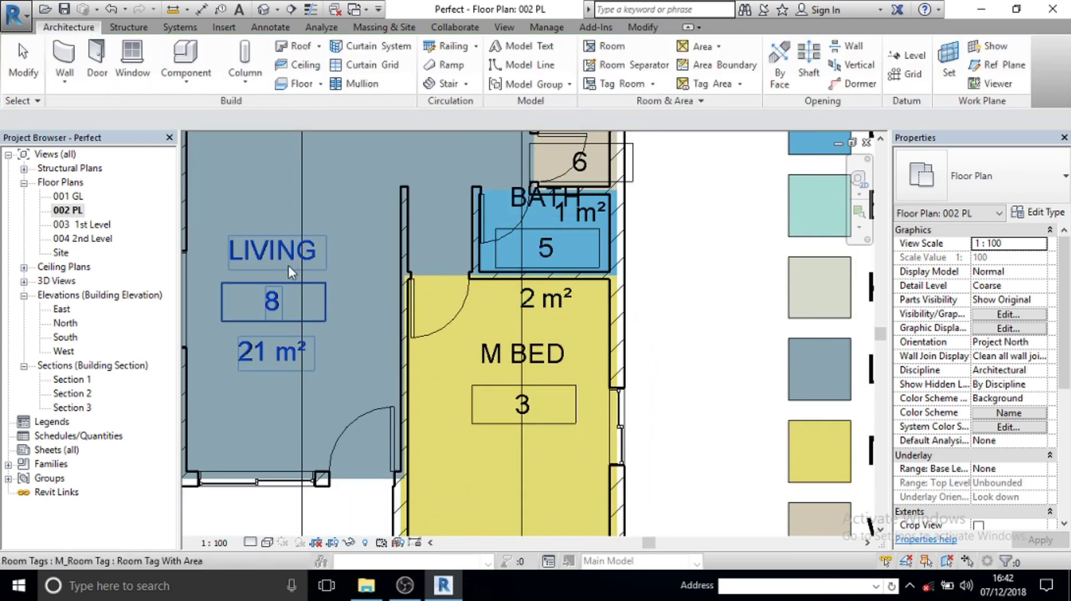
key(a)
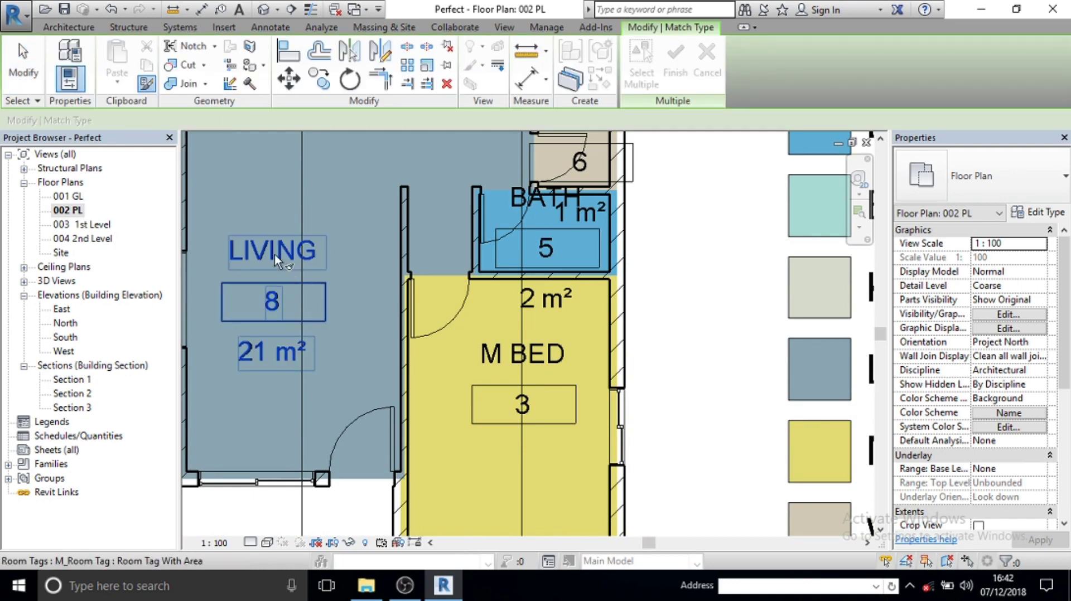
click(275, 254)
click(498, 355)
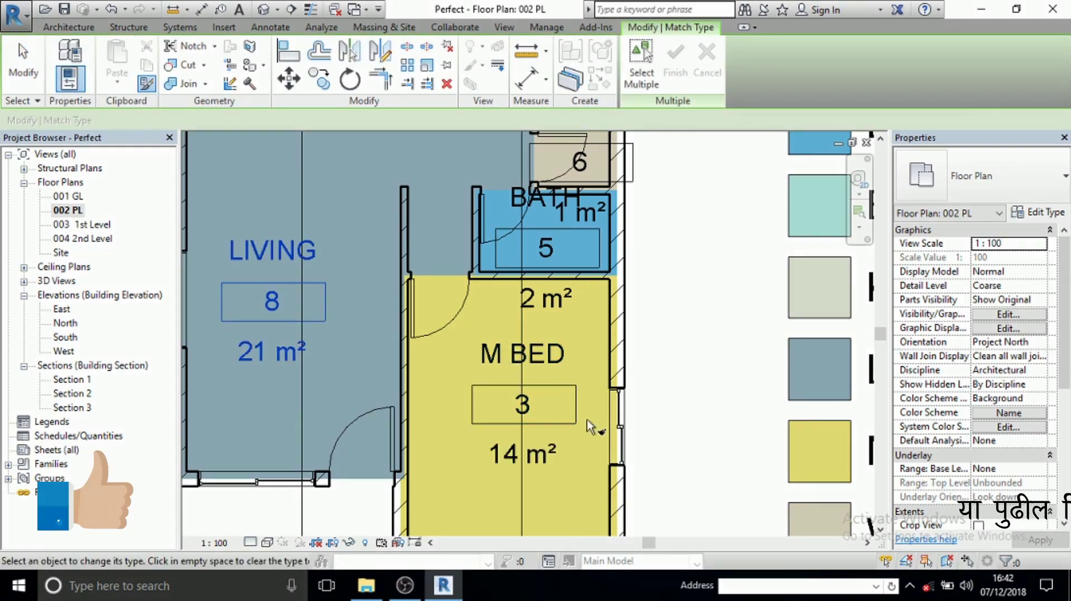
middle_drag(598, 416, 588, 383)
key(Escape)
- Zoom around the plan and briefly select the Room Legend to review the tagged rooms
scroll(502, 421, down, 3)
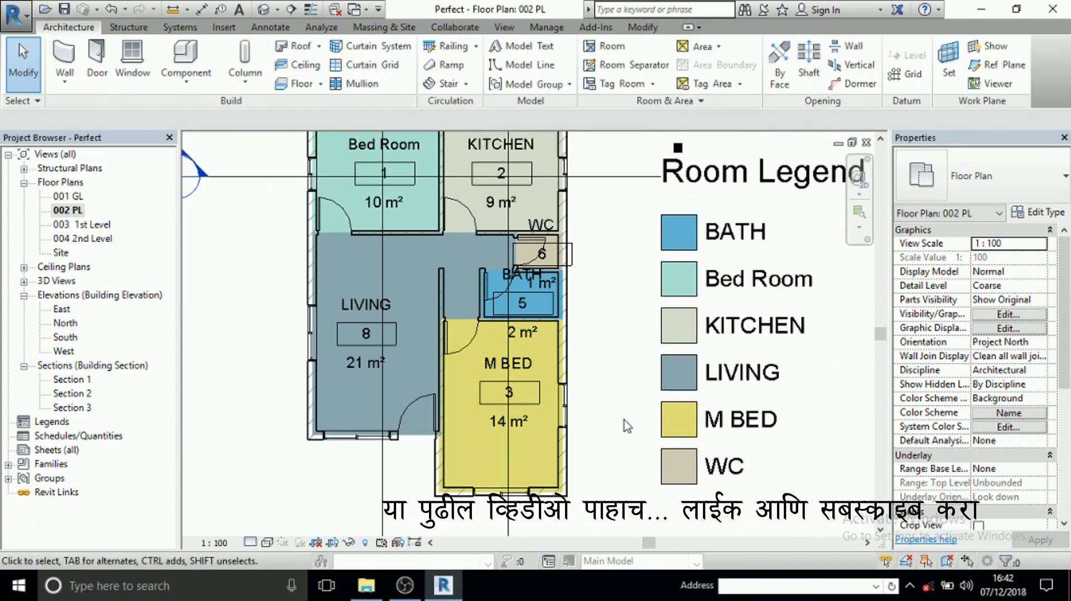
scroll(624, 420, down, 3)
scroll(593, 260, up, 2)
scroll(594, 260, up, 1)
click(623, 286)
key(Escape)
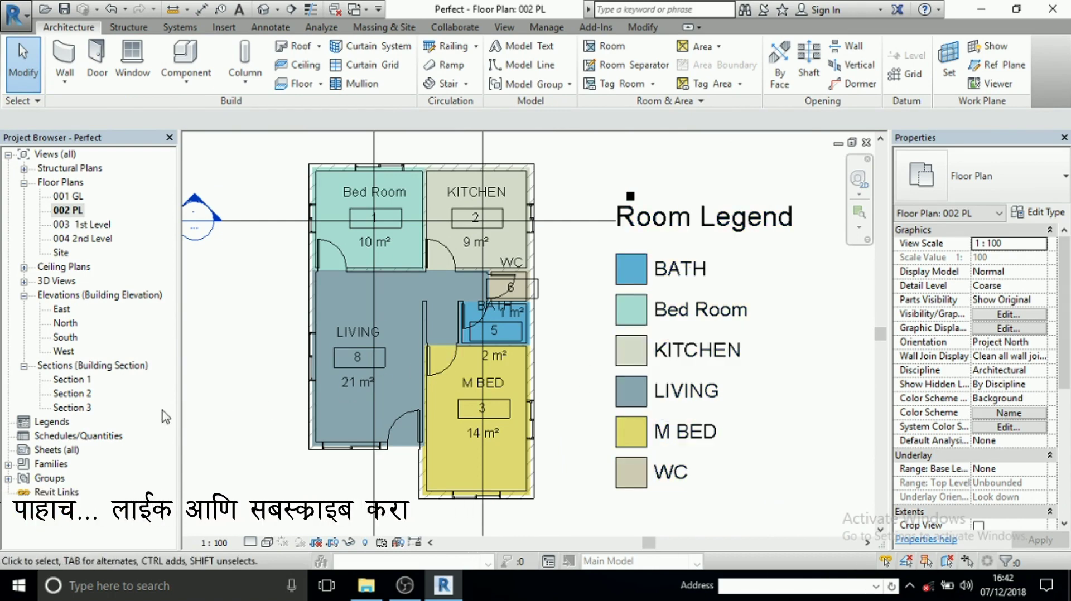
scroll(562, 352, down, 2)
scroll(580, 367, up, 2)
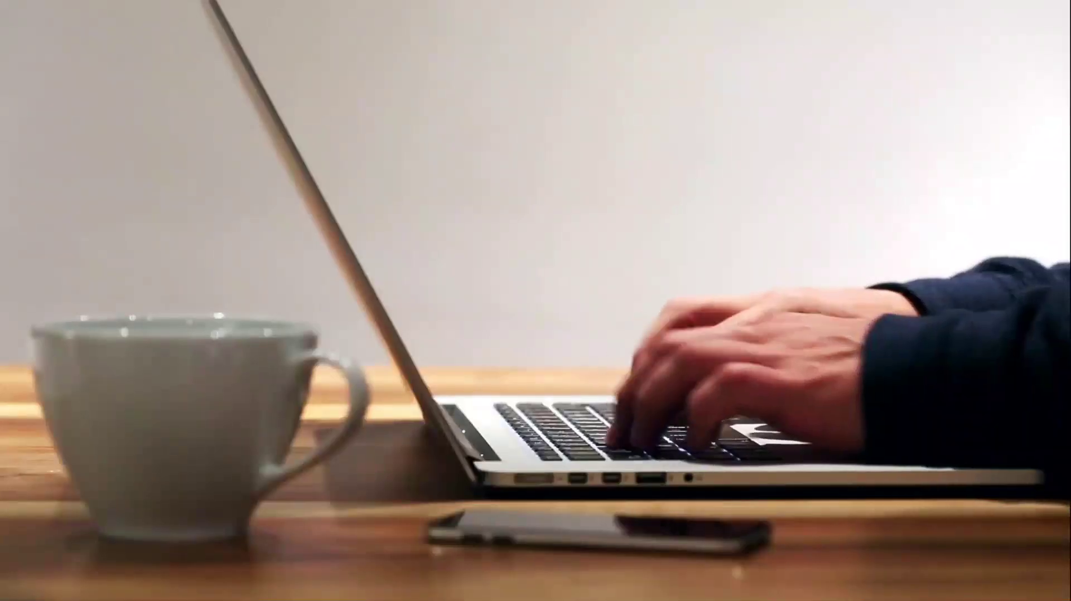